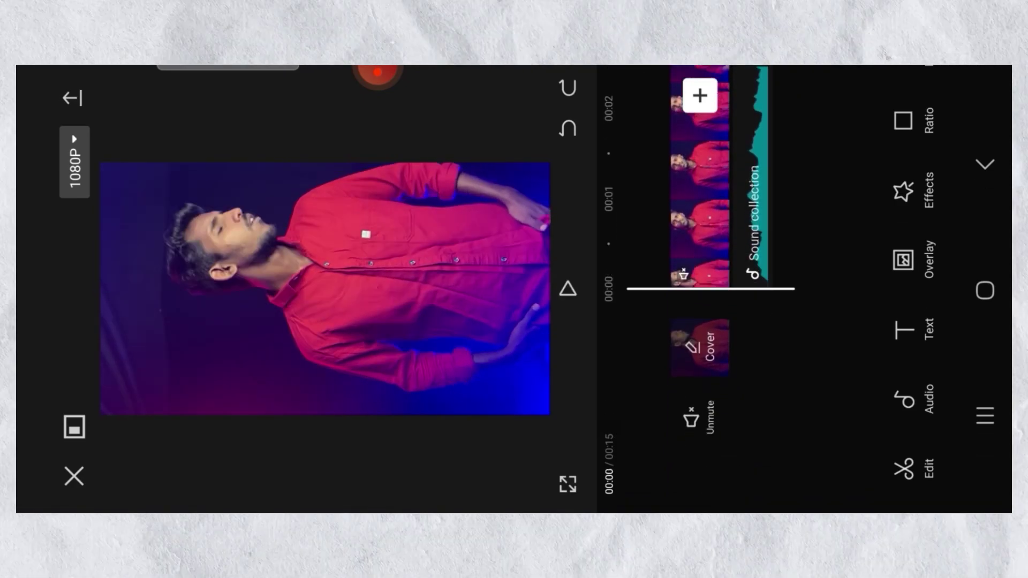
# Select the dance clip and view Camera tracking's subject choices without starting tracking
pyautogui.scroll(3, 700, 177)
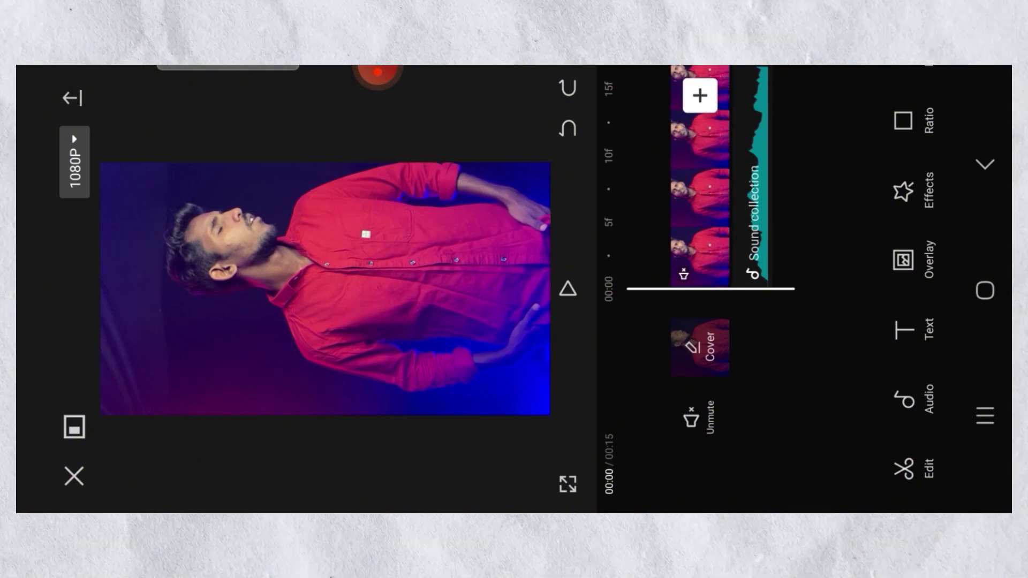
pyautogui.click(700, 187)
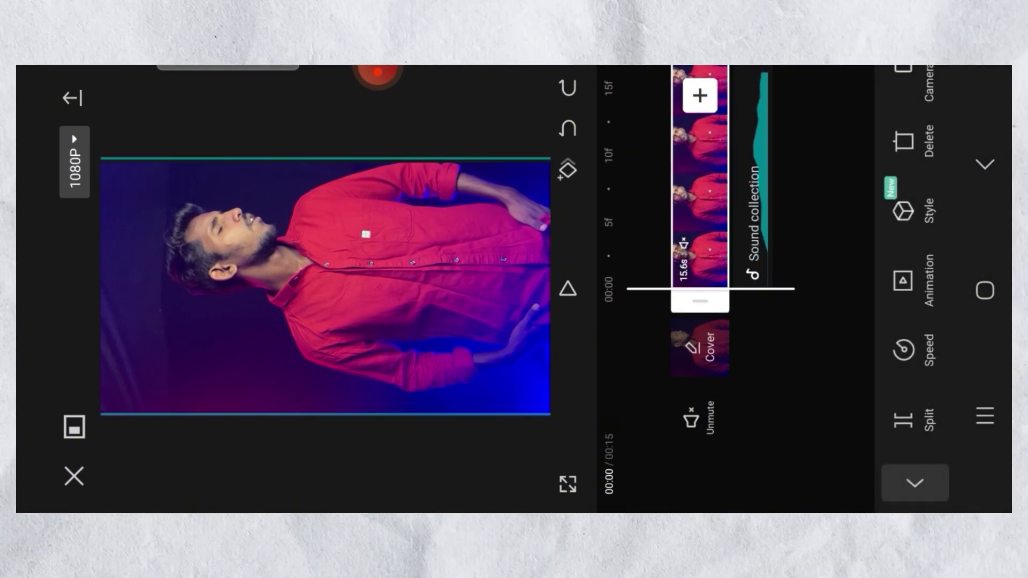
pyautogui.moveTo(910, 214); pyautogui.dragTo(910, 417)
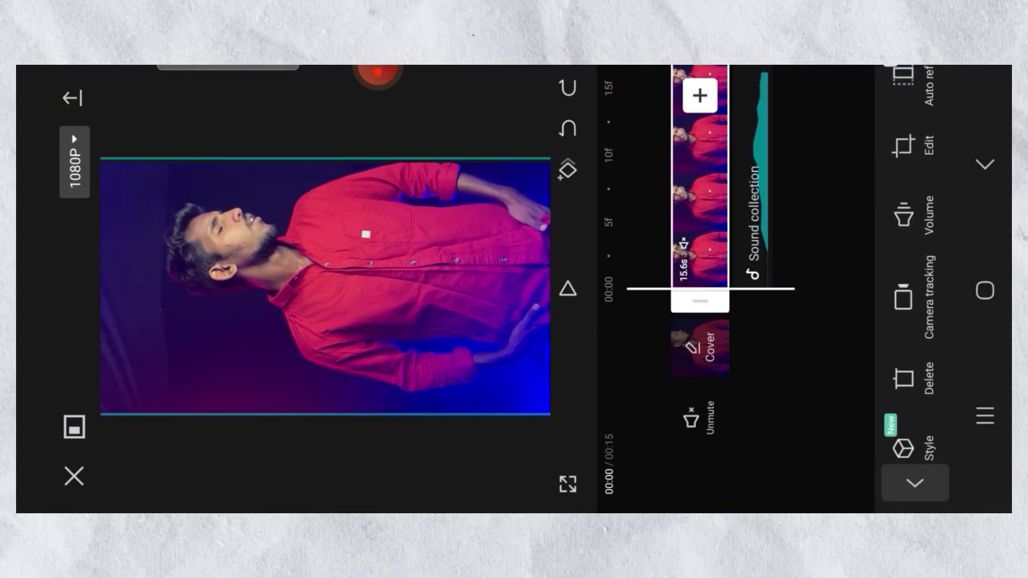
pyautogui.click(910, 300)
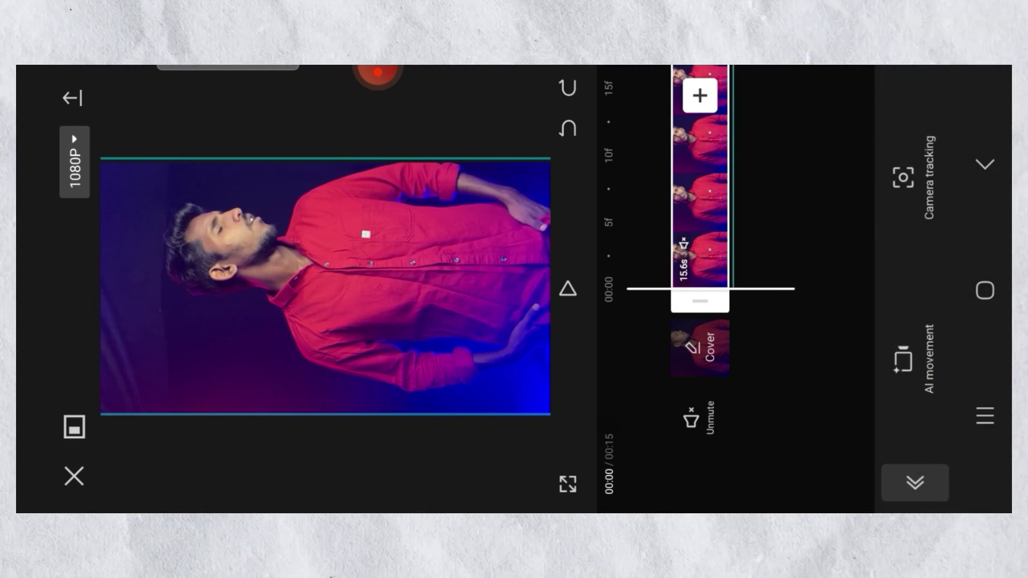
pyautogui.click(910, 176)
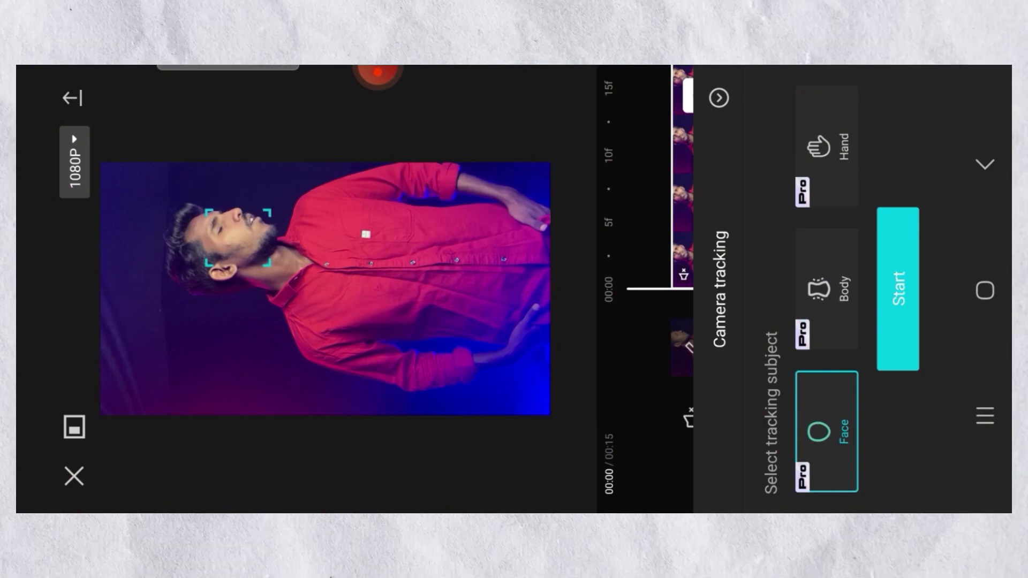
pyautogui.press('Escape')
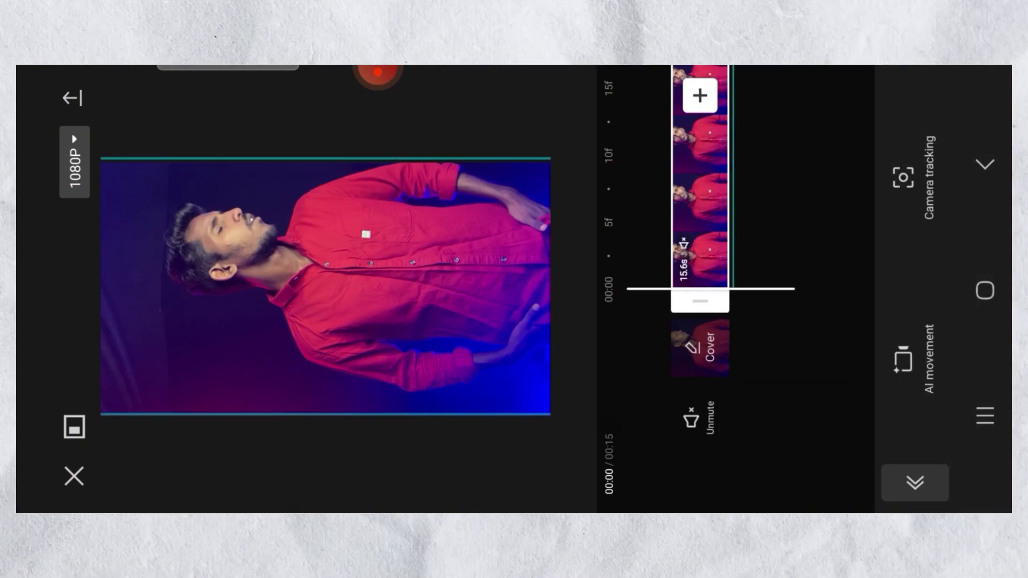
# Preview the Zoom AI movement preset, then reset AI movement to None
pyautogui.click(913, 359)
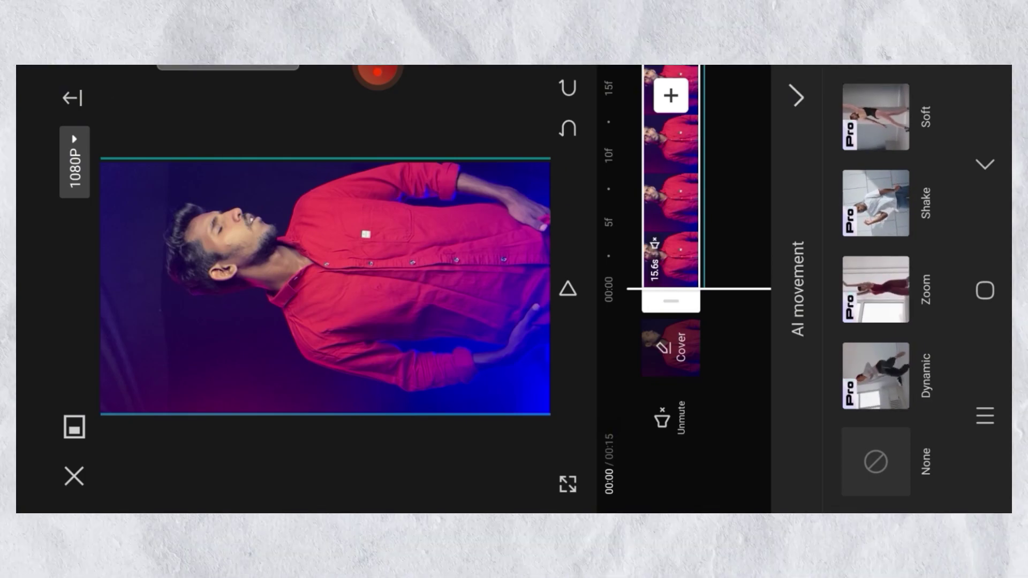
pyautogui.click(875, 289)
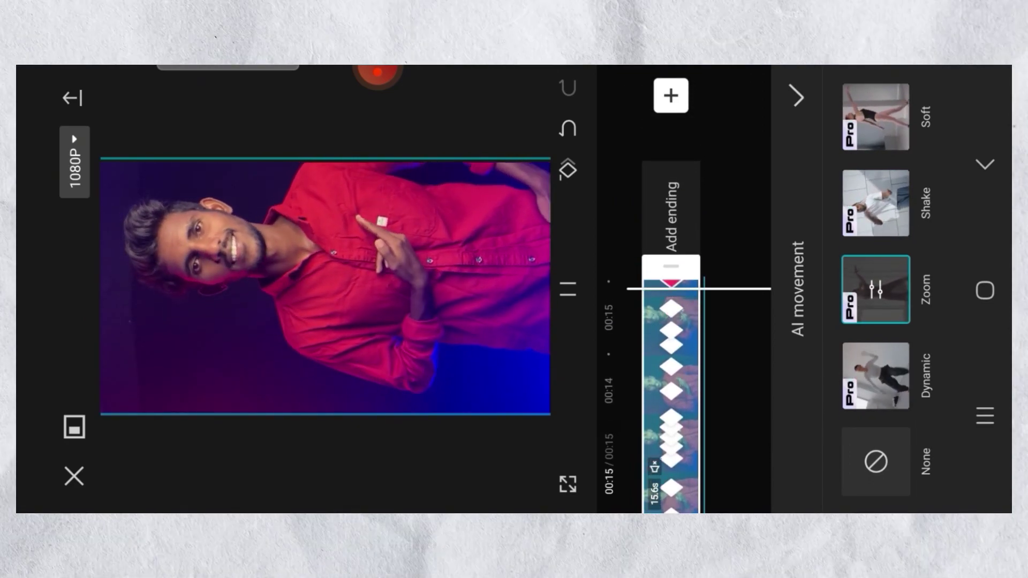
pyautogui.scroll(-15, 671, 289)
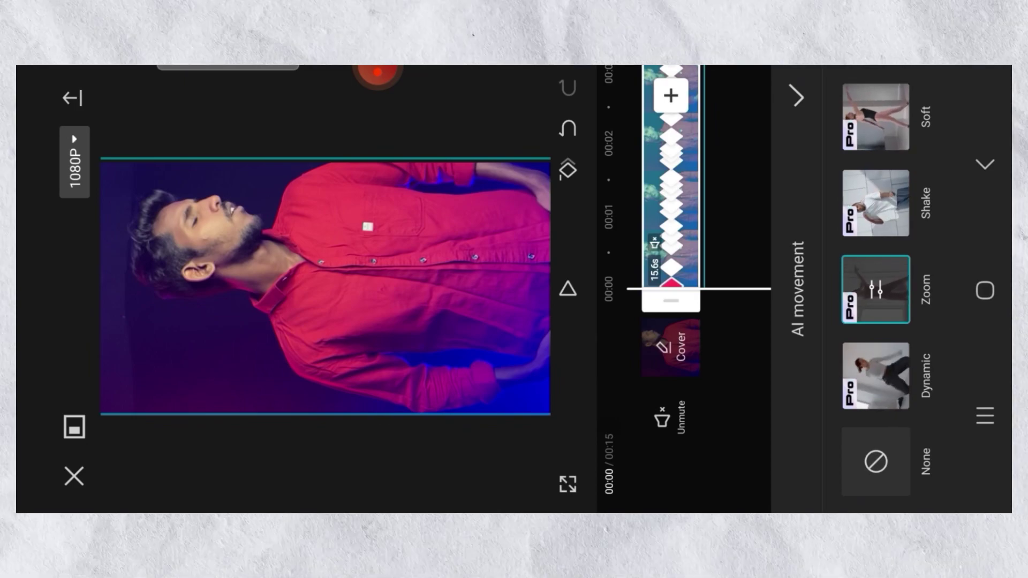
pyautogui.click(875, 462)
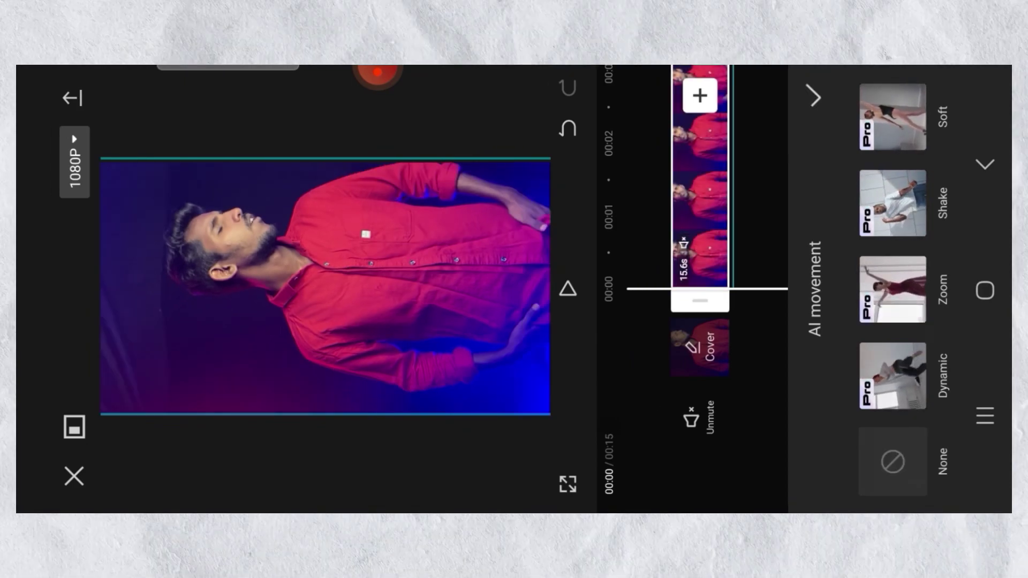
pyautogui.click(798, 96)
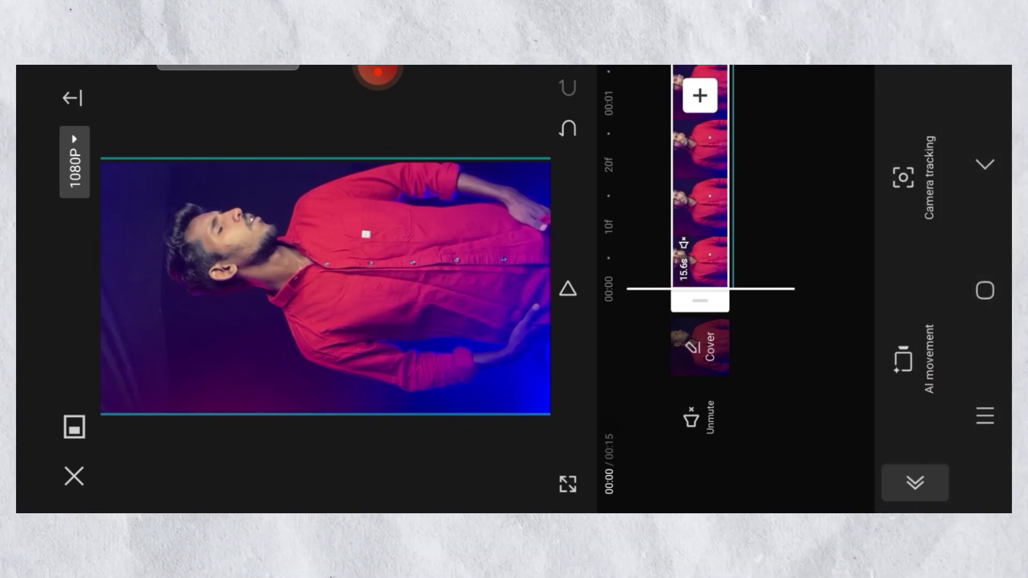
# Reselect the clip, add a keyframe at the playhead and reposition the enlarged video
pyautogui.click(915, 482)
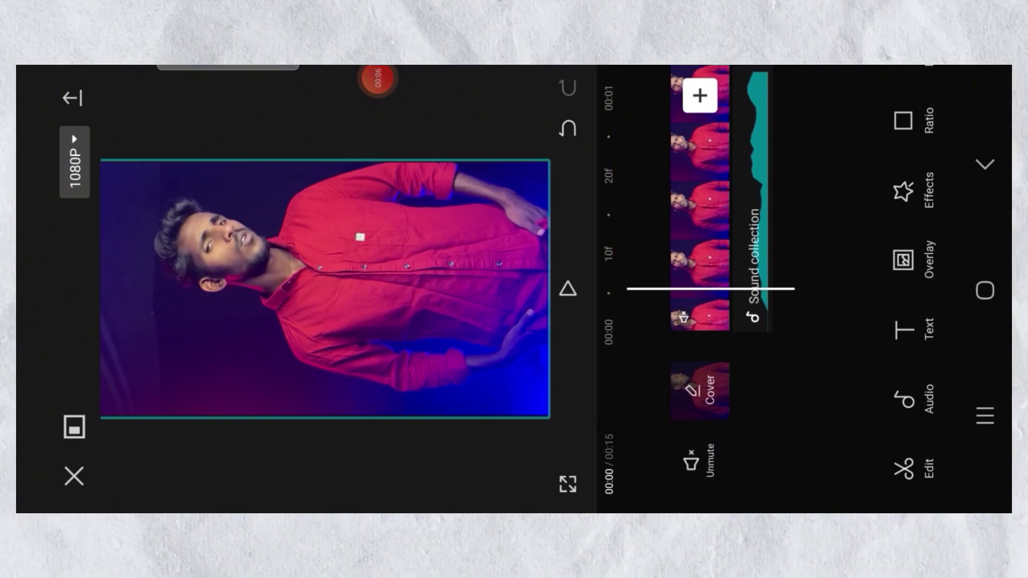
pyautogui.click(700, 214)
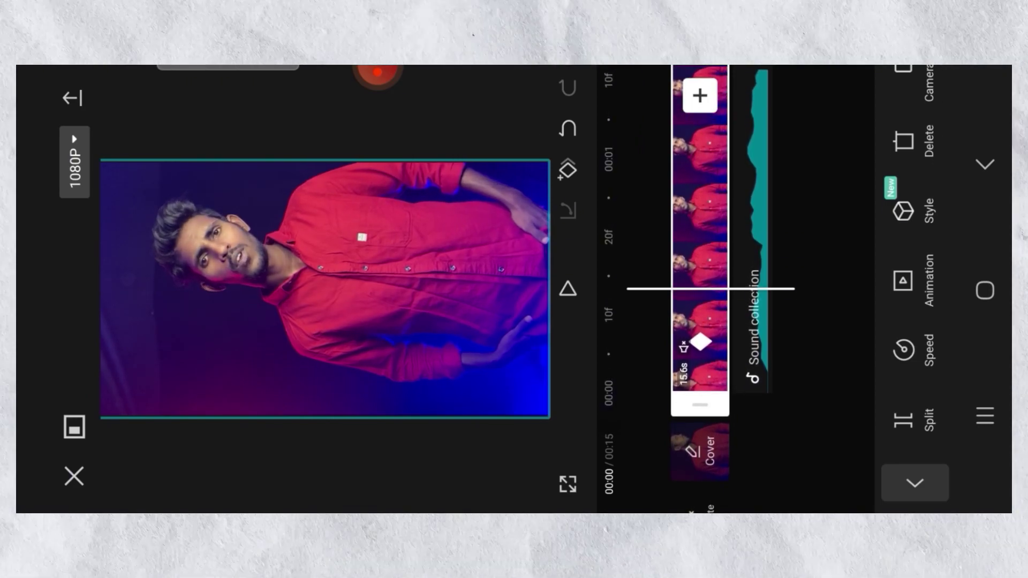
pyautogui.click(567, 170)
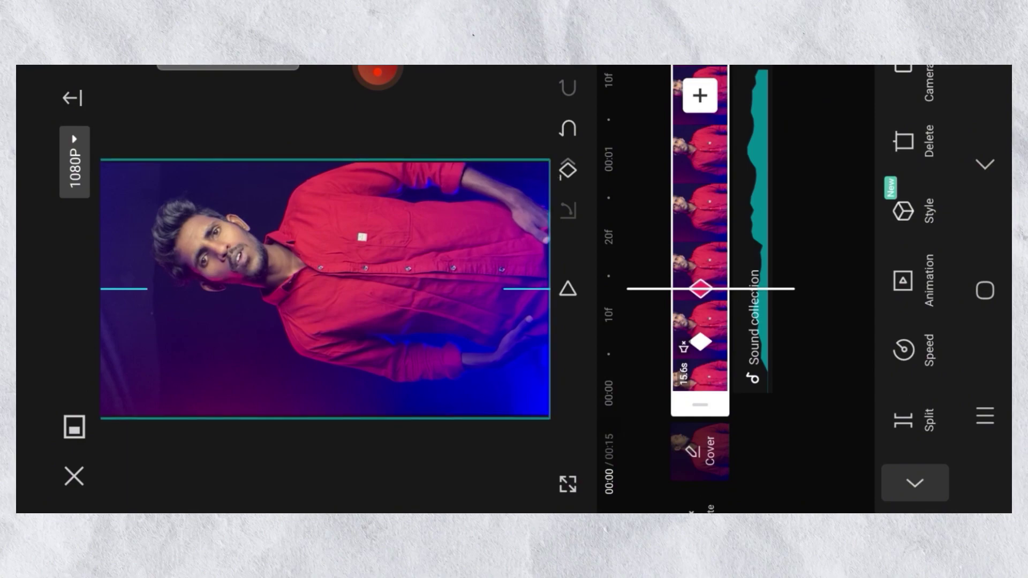
pyautogui.scroll(3, 325, 290)
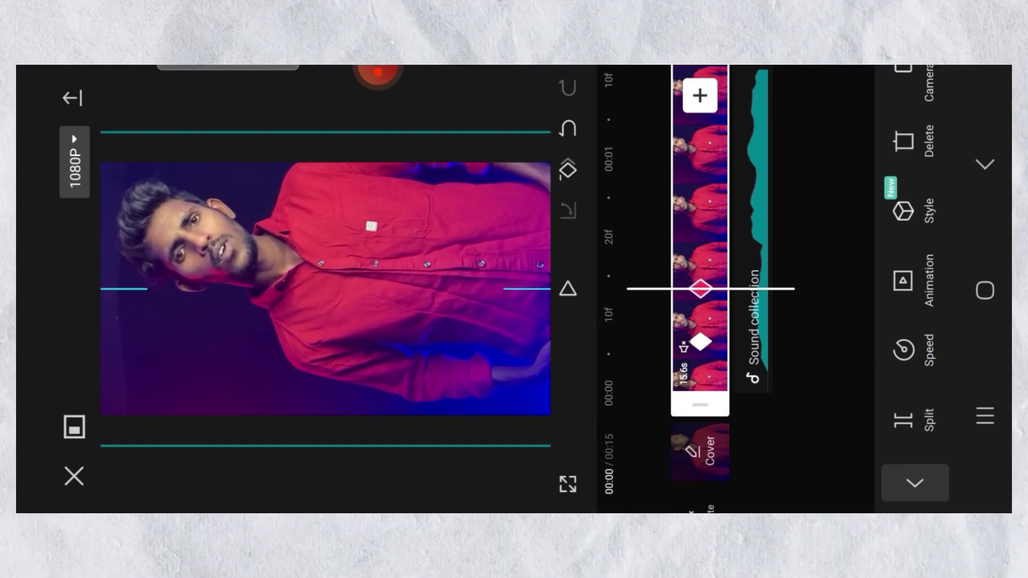
pyautogui.moveTo(325, 289); pyautogui.dragTo(320, 315)
# Rescale the video near one second to create another keyframe, then play back the zooms
pyautogui.moveTo(700, 236); pyautogui.dragTo(700, 289)
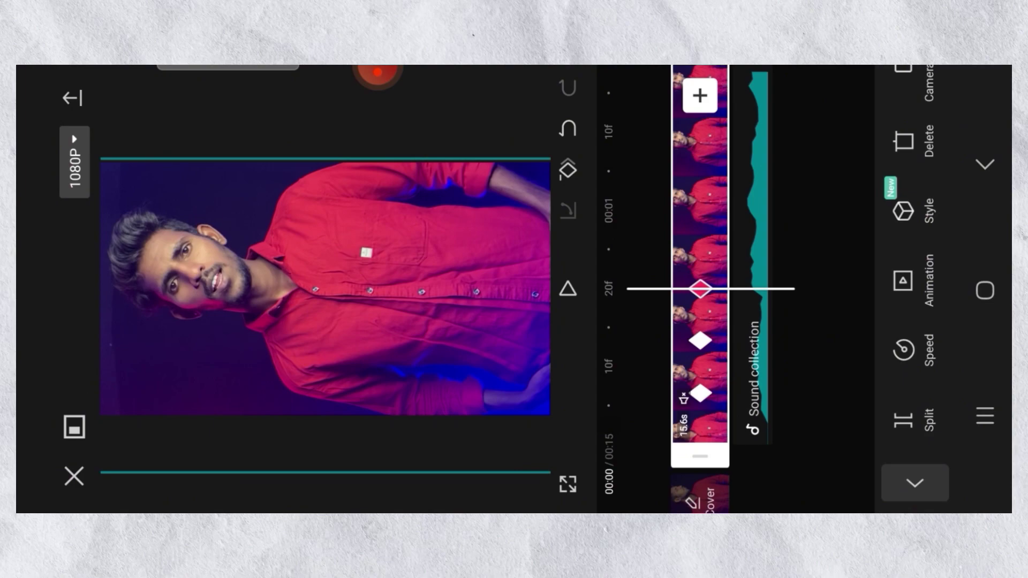
pyautogui.moveTo(700, 321); pyautogui.dragTo(700, 380)
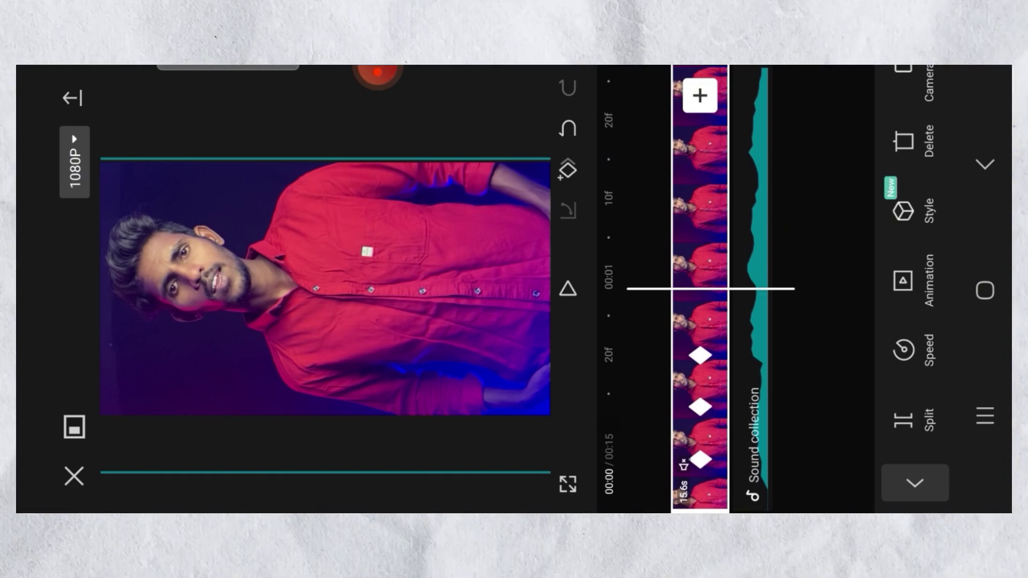
pyautogui.moveTo(321, 289)
pyautogui.mouseDown()
pyautogui.moveTo(342, 279)
pyautogui.moveTo(328, 269)
pyautogui.mouseUp()
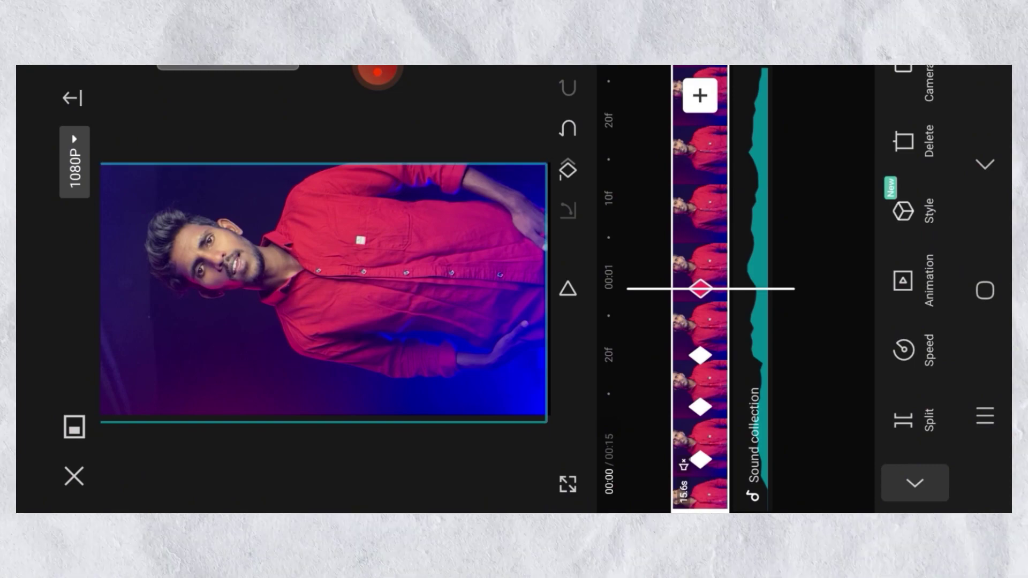
pyautogui.moveTo(696, 268)
pyautogui.mouseDown()
pyautogui.moveTo(696, 376)
pyautogui.moveTo(696, 362)
pyautogui.mouseUp()
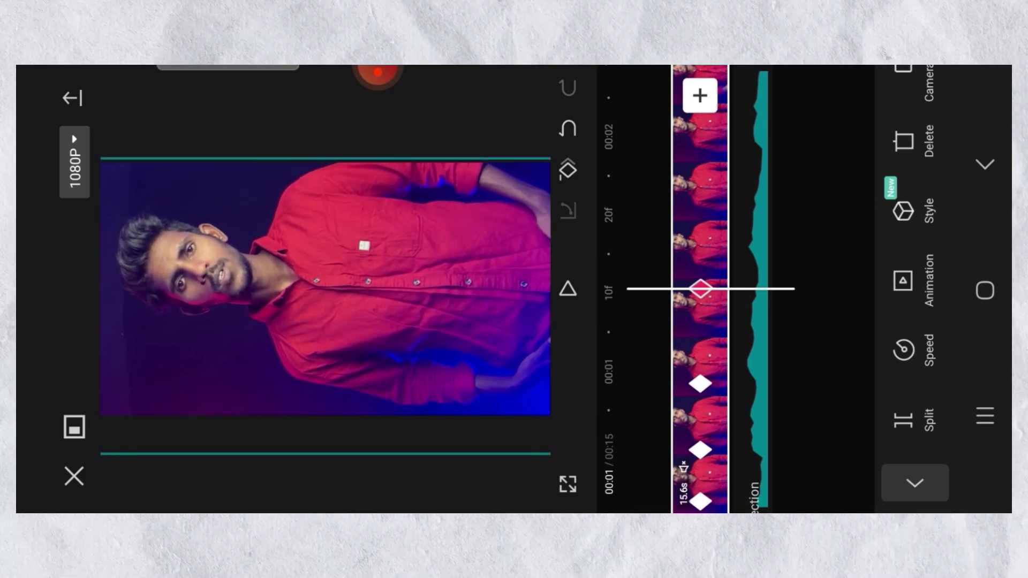
pyautogui.moveTo(700, 241); pyautogui.dragTo(700, 340)
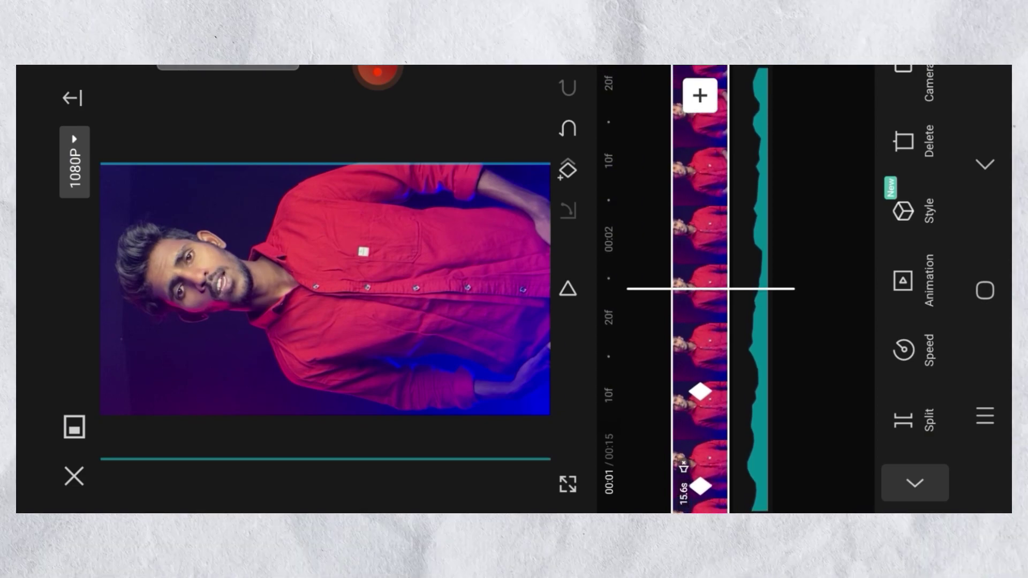
pyautogui.moveTo(700, 391); pyautogui.dragTo(700, 288)
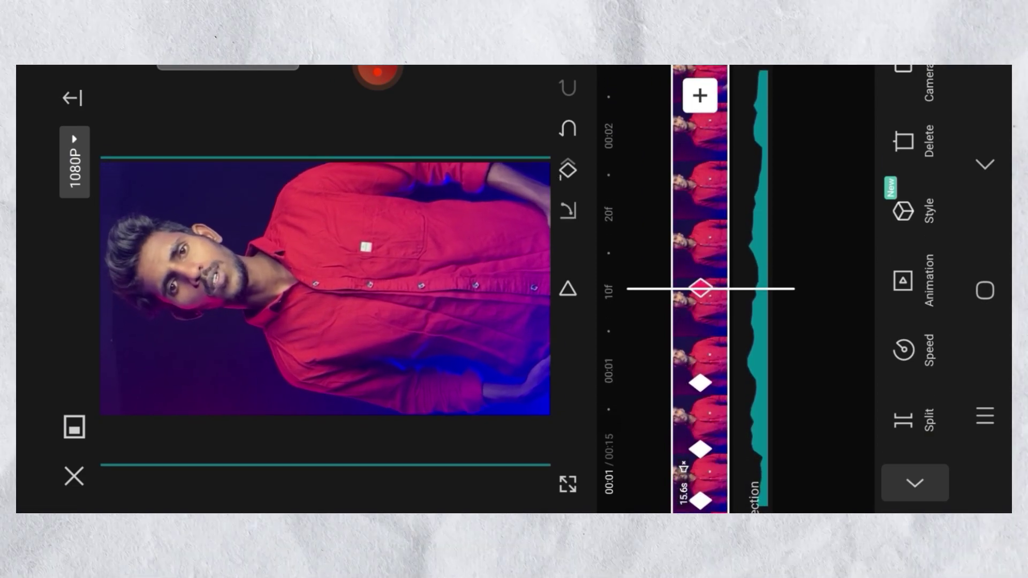
pyautogui.click(915, 483)
pyautogui.click(567, 289)
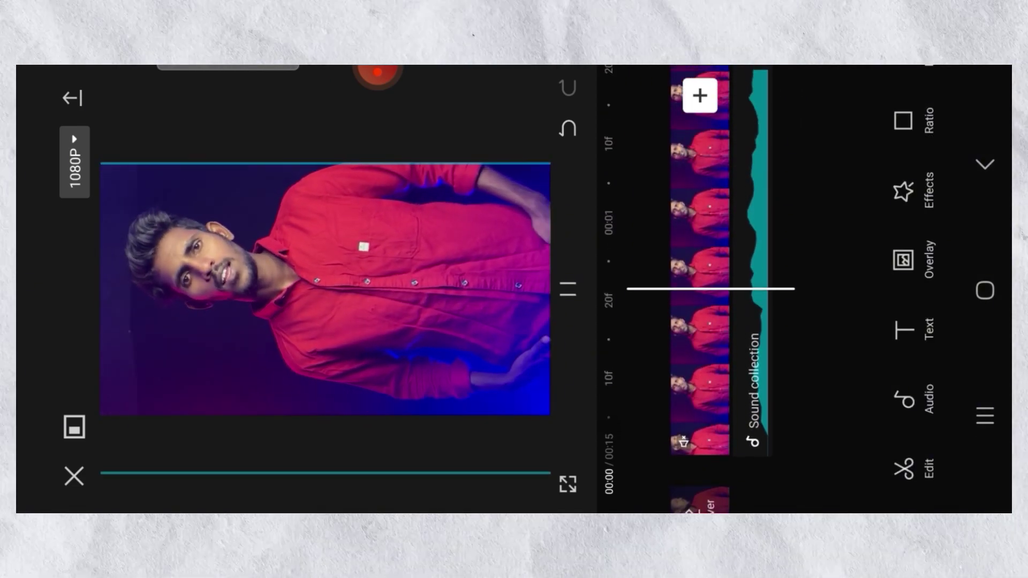
# Pause at 00:02, reselect the clip and advance the playhead about 12 frames
pyautogui.click(567, 290)
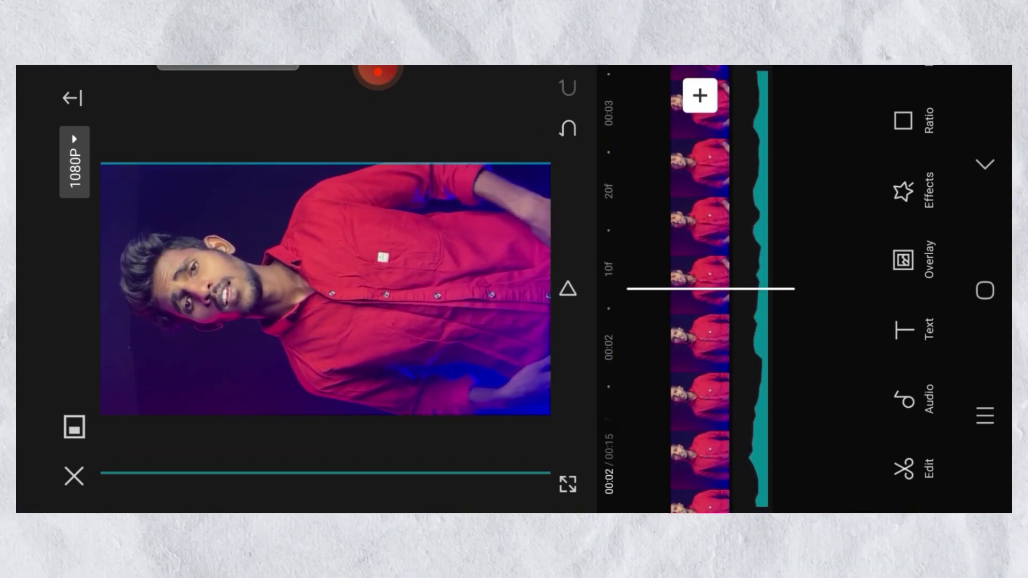
pyautogui.click(699, 348)
pyautogui.moveTo(700, 321); pyautogui.dragTo(700, 336)
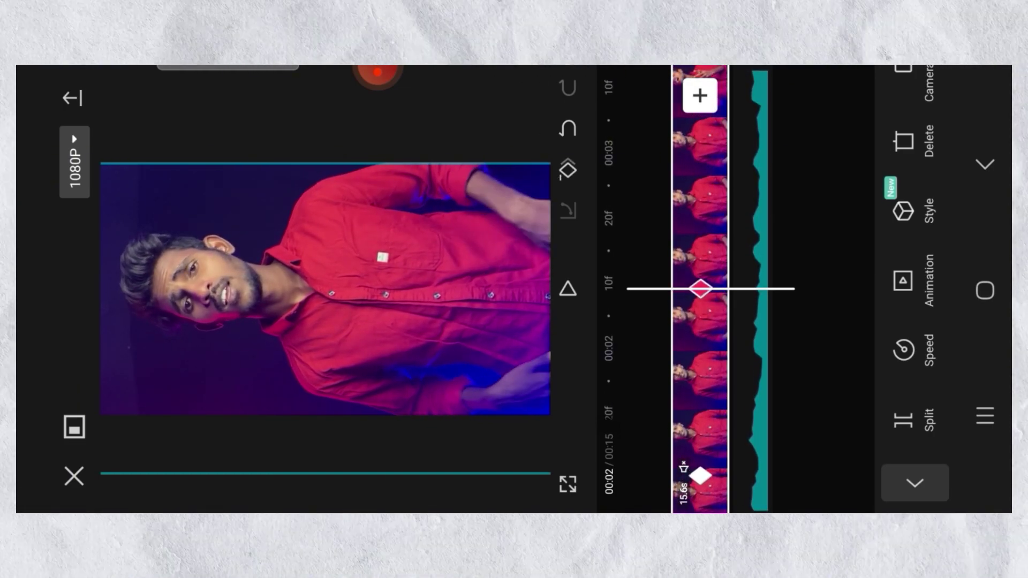
pyautogui.moveTo(700, 321); pyautogui.dragTo(699, 467)
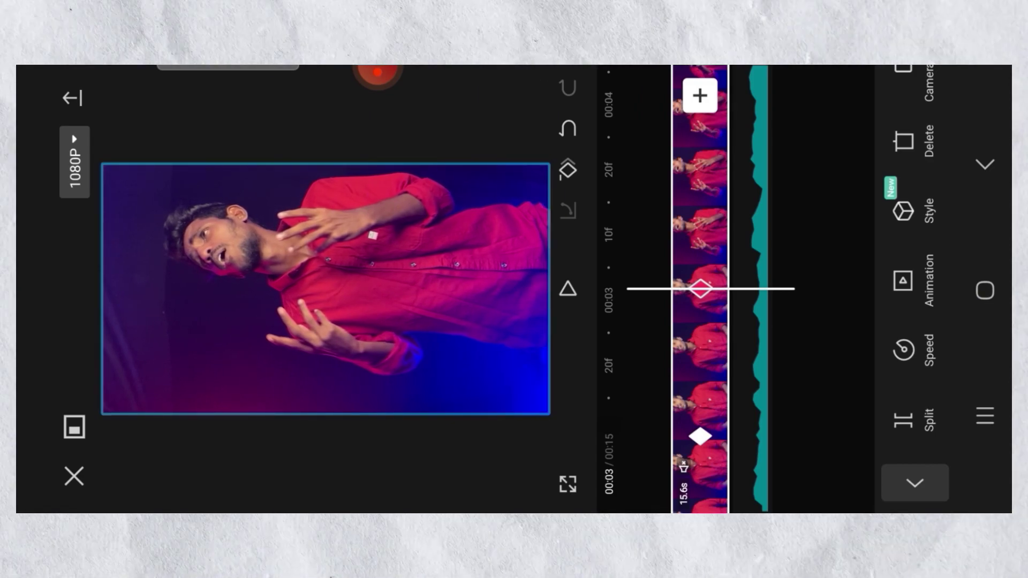
# Zoom the video in on the beat just after 00:04, keying it there
pyautogui.moveTo(701, 289); pyautogui.dragTo(700, 344)
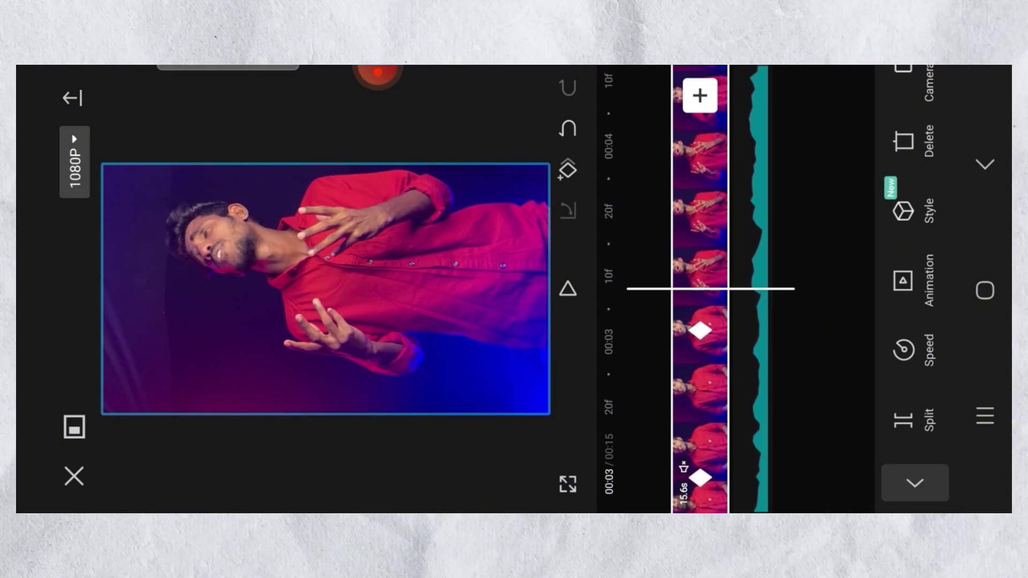
pyautogui.moveTo(700, 289); pyautogui.dragTo(700, 351)
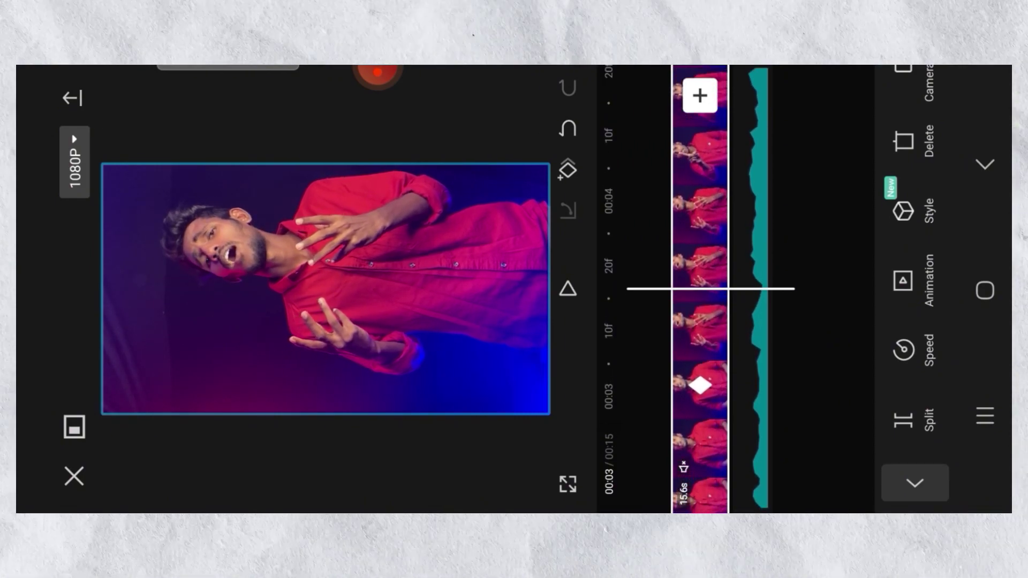
pyautogui.moveTo(700, 289); pyautogui.dragTo(700, 382)
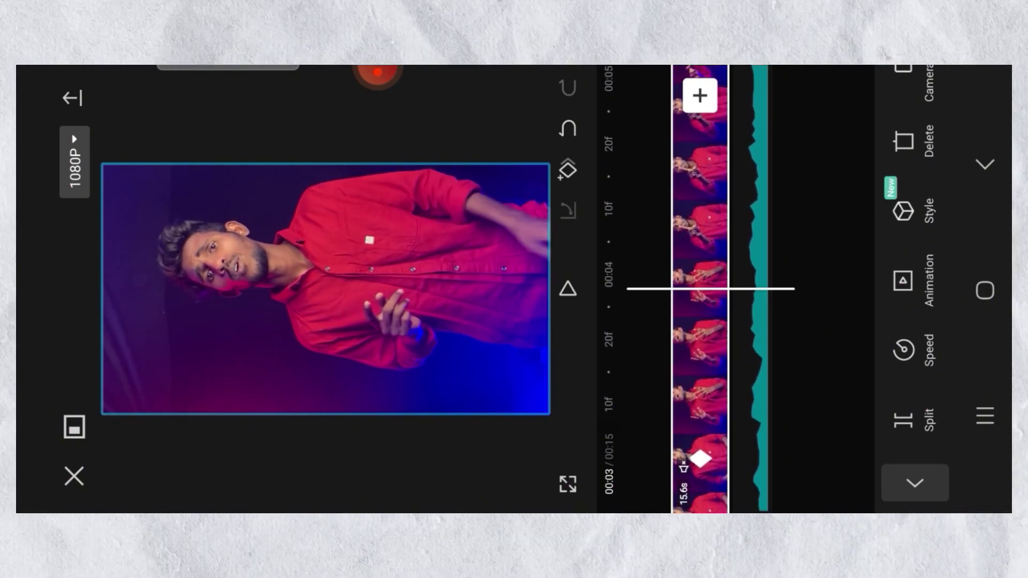
pyautogui.moveTo(700, 289)
pyautogui.mouseDown()
pyautogui.moveTo(701, 313)
pyautogui.moveTo(701, 280)
pyautogui.mouseUp()
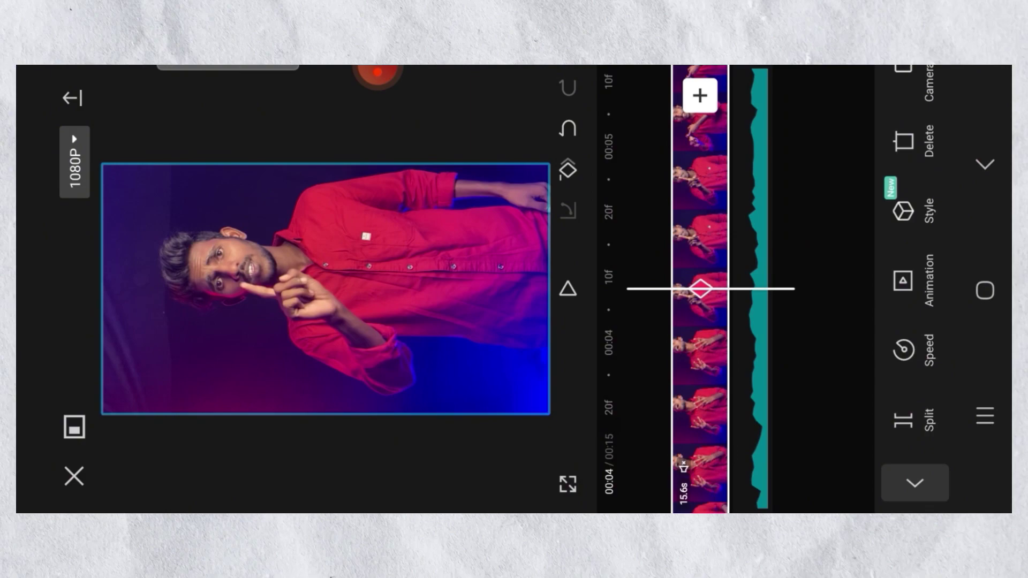
pyautogui.moveTo(700, 289); pyautogui.dragTo(700, 353)
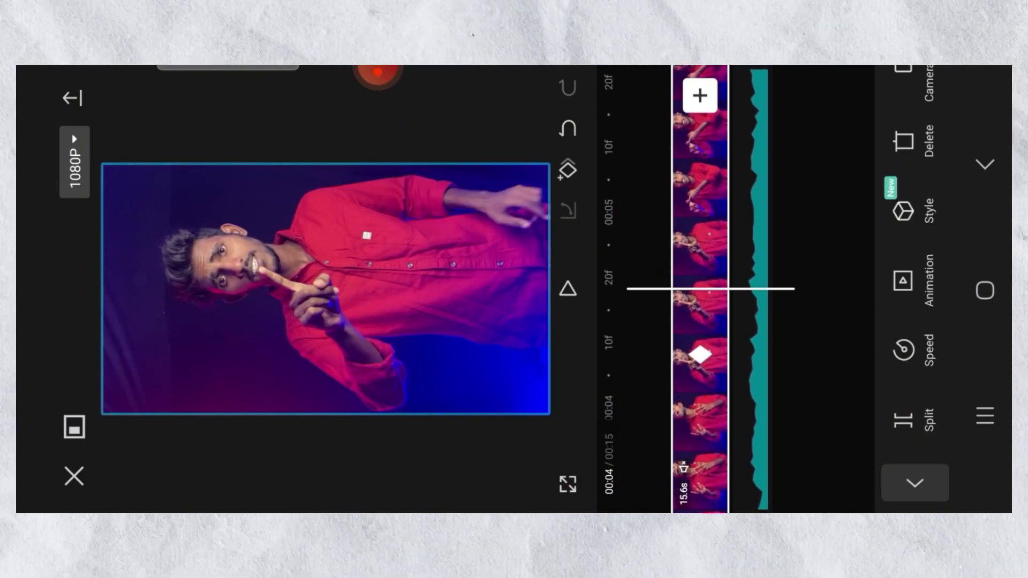
pyautogui.moveTo(700, 289); pyautogui.dragTo(700, 266)
pyautogui.moveTo(325, 289); pyautogui.dragTo(295, 278)
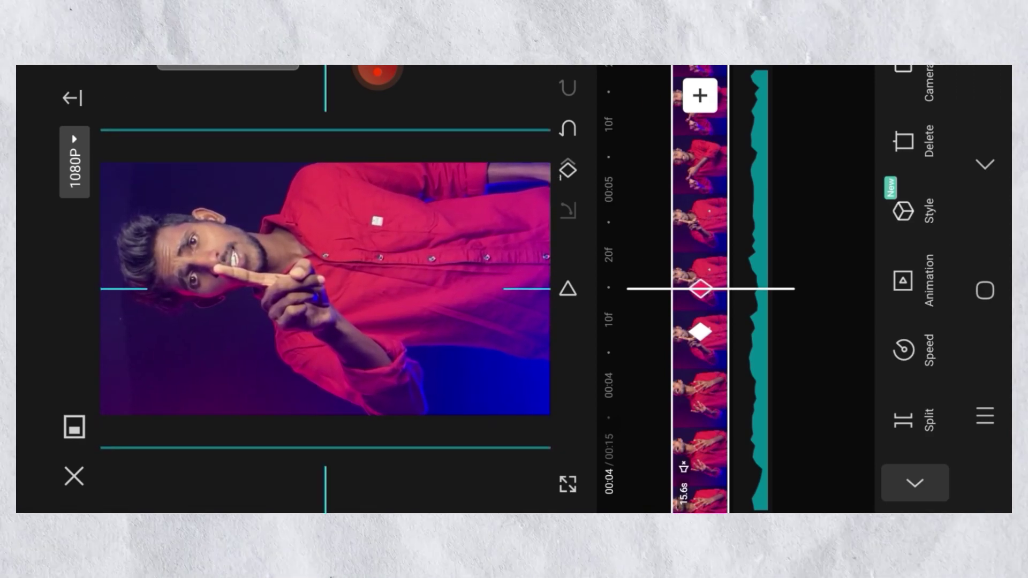
# Add a keyframe at 00:05, then enlarge and reposition the video just past 00:06
pyautogui.moveTo(700, 289)
pyautogui.mouseDown()
pyautogui.moveTo(701, 351)
pyautogui.moveTo(701, 329)
pyautogui.mouseUp()
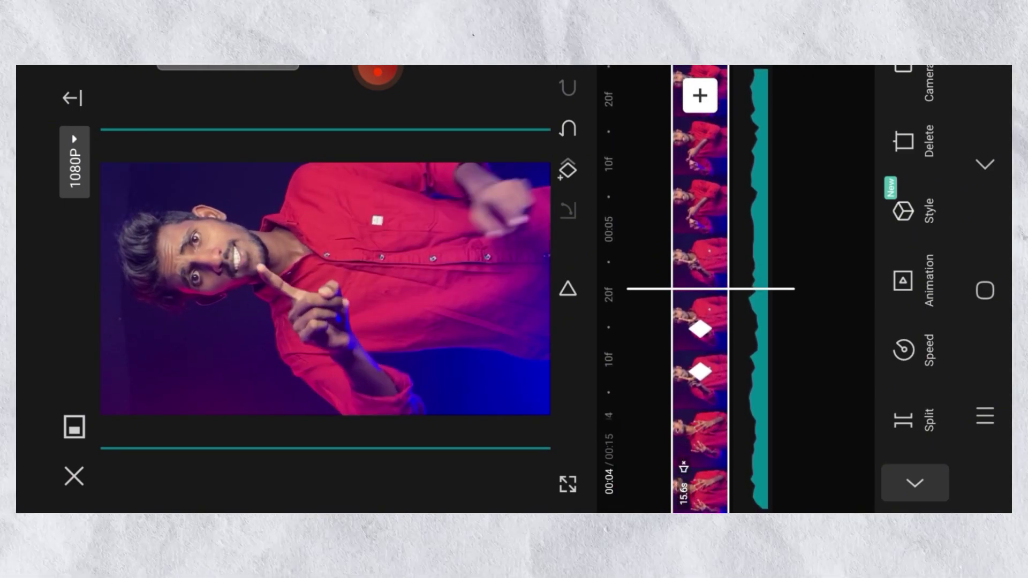
pyautogui.moveTo(700, 290); pyautogui.dragTo(701, 358)
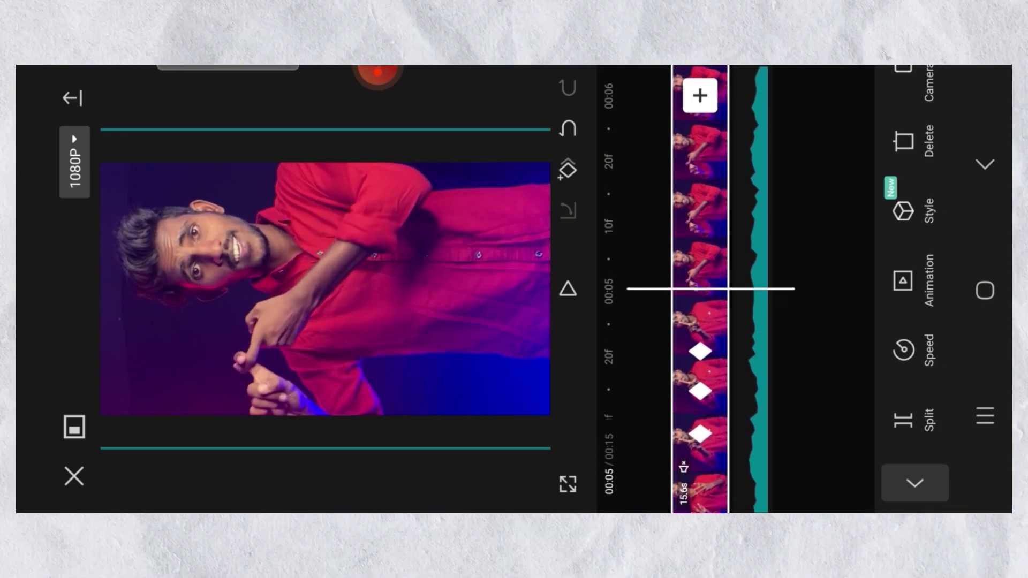
pyautogui.click(567, 170)
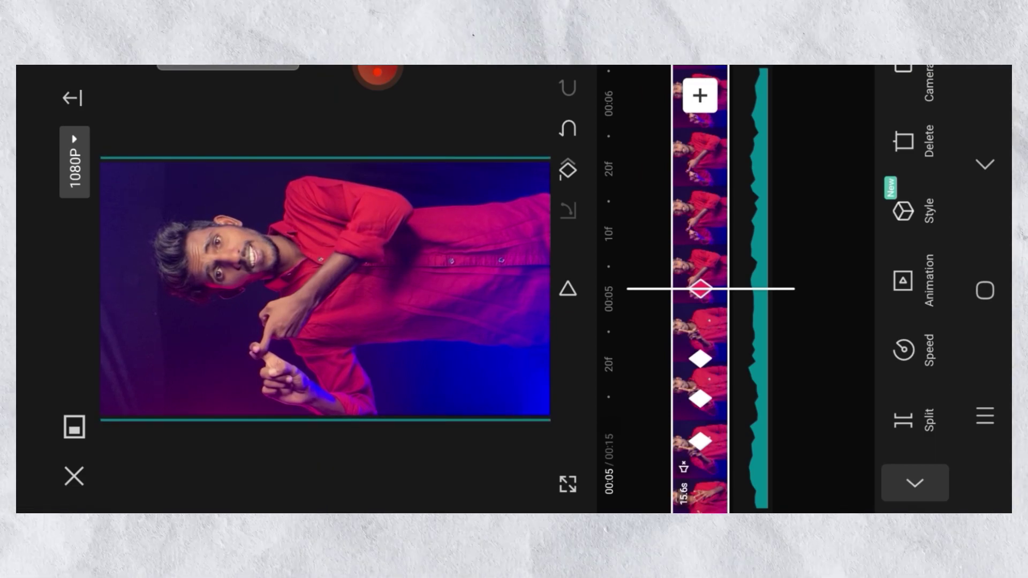
pyautogui.moveTo(700, 290); pyautogui.dragTo(701, 367)
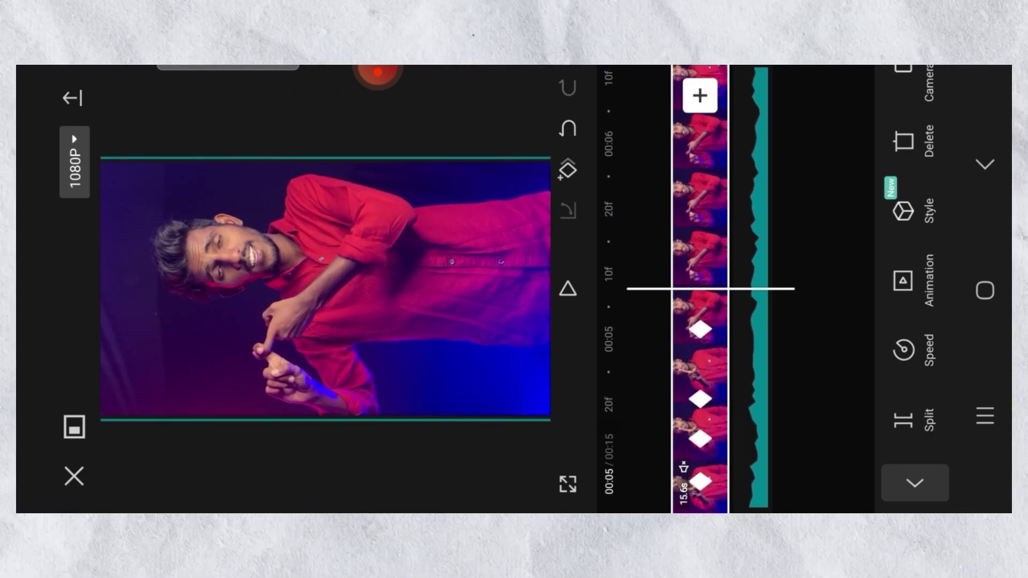
pyautogui.moveTo(700, 289); pyautogui.dragTo(701, 353)
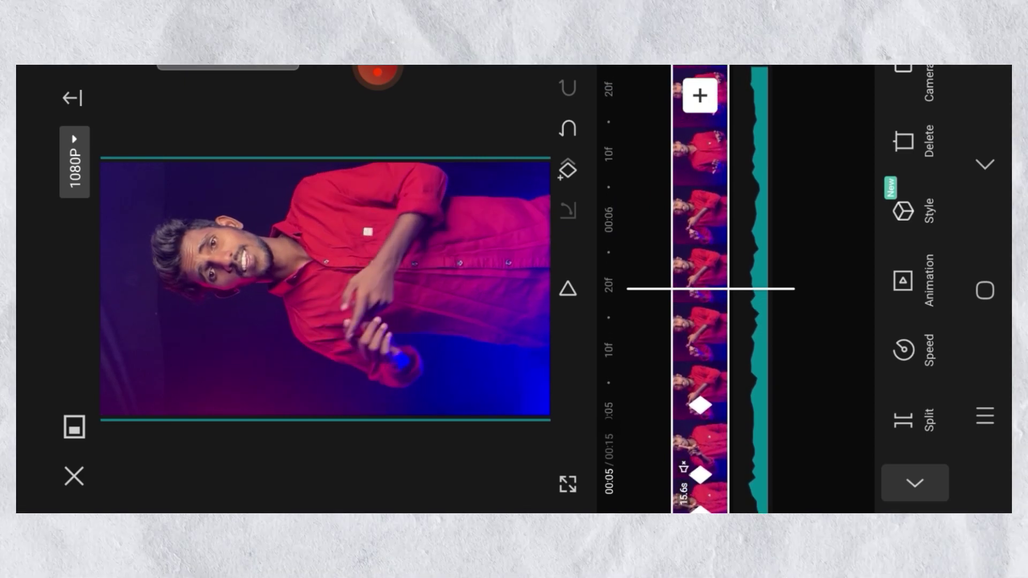
pyautogui.moveTo(700, 290); pyautogui.dragTo(700, 324)
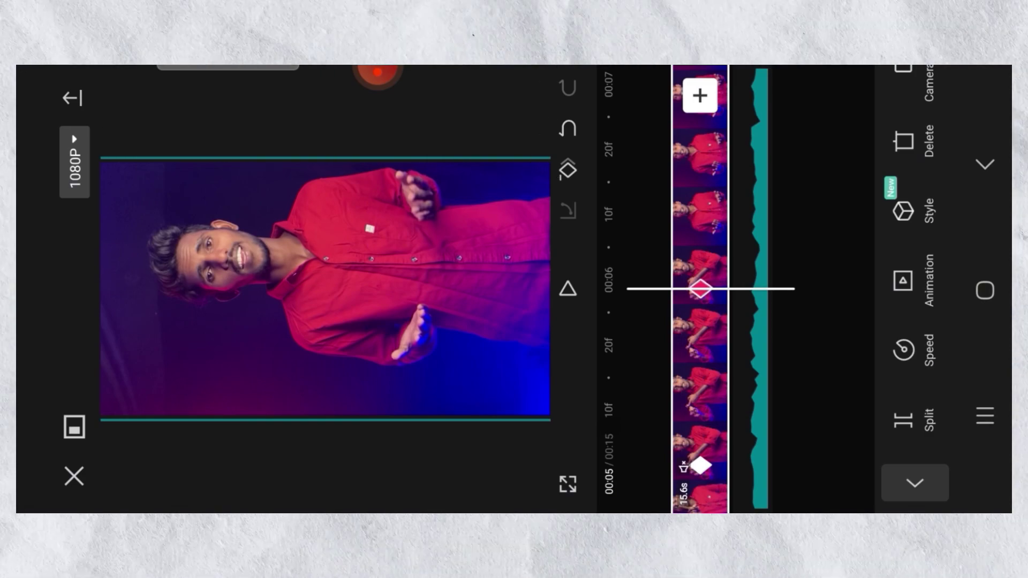
pyautogui.moveTo(700, 289); pyautogui.dragTo(700, 319)
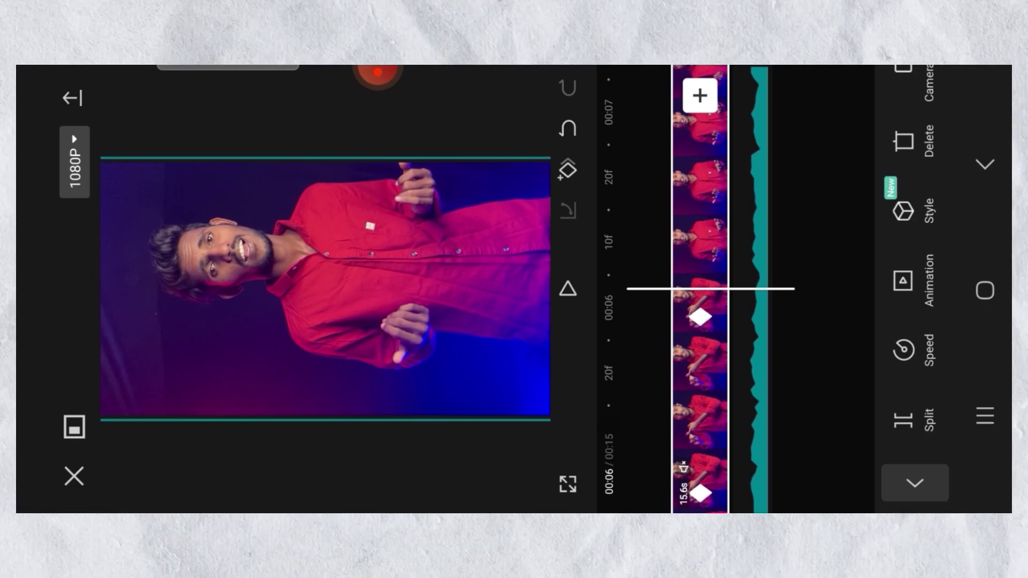
pyautogui.moveTo(407, 289); pyautogui.dragTo(415, 290)
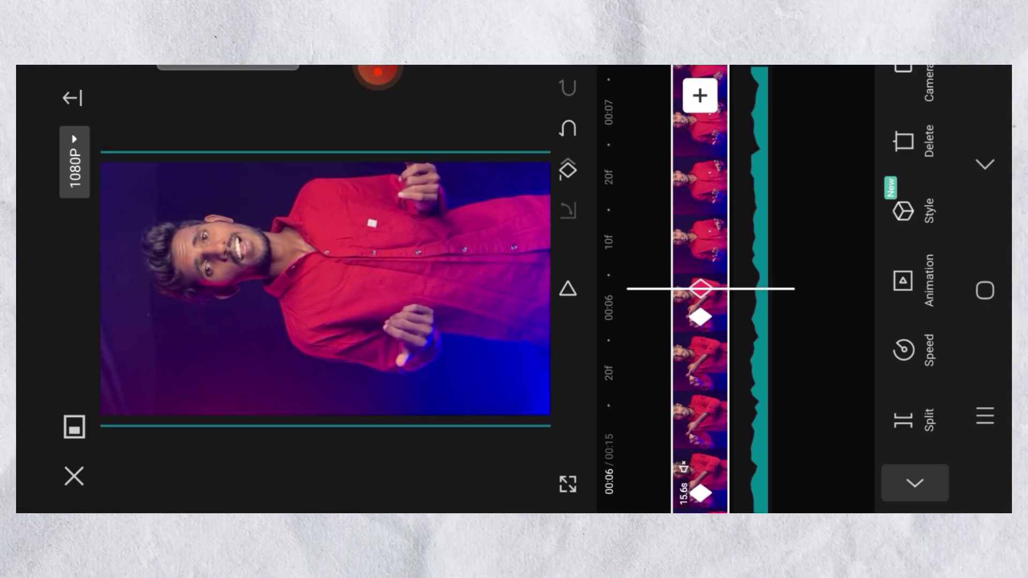
pyautogui.moveTo(325, 290); pyautogui.dragTo(325, 300)
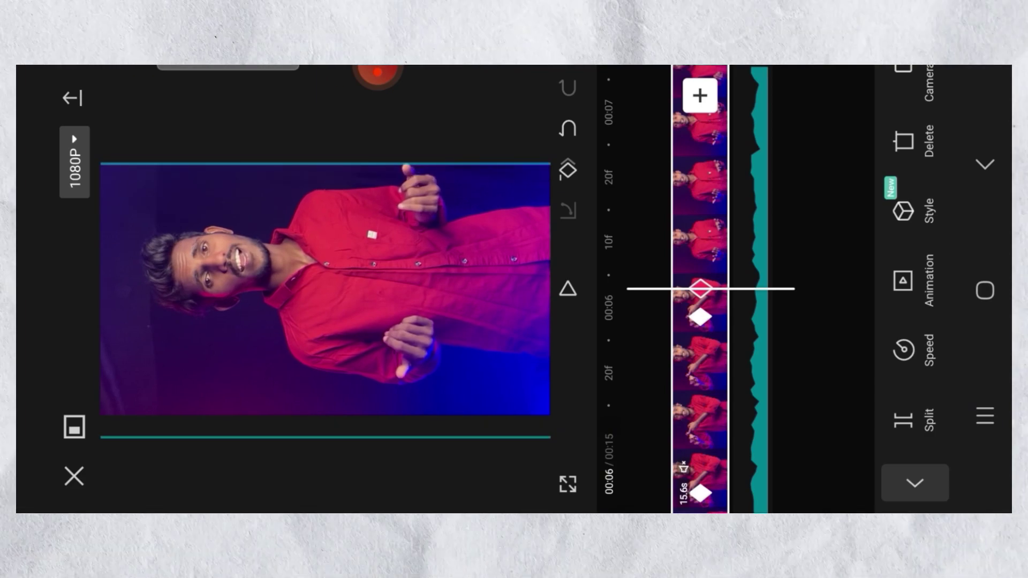
# Adjust the zoomed framing on the next beat and scale the video down slightly on the following one
pyautogui.moveTo(700, 241); pyautogui.dragTo(700, 298)
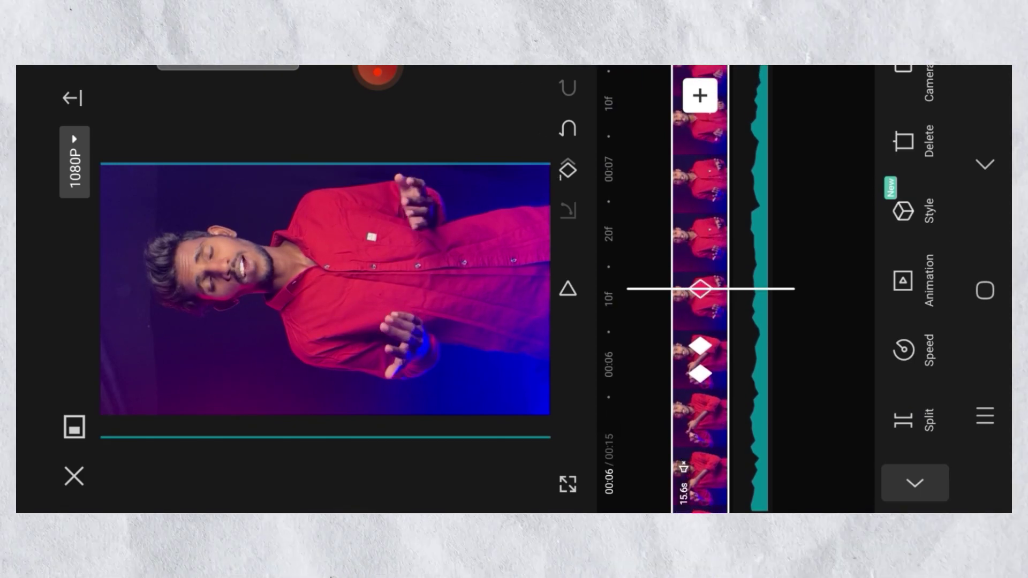
pyautogui.moveTo(325, 300); pyautogui.dragTo(325, 285)
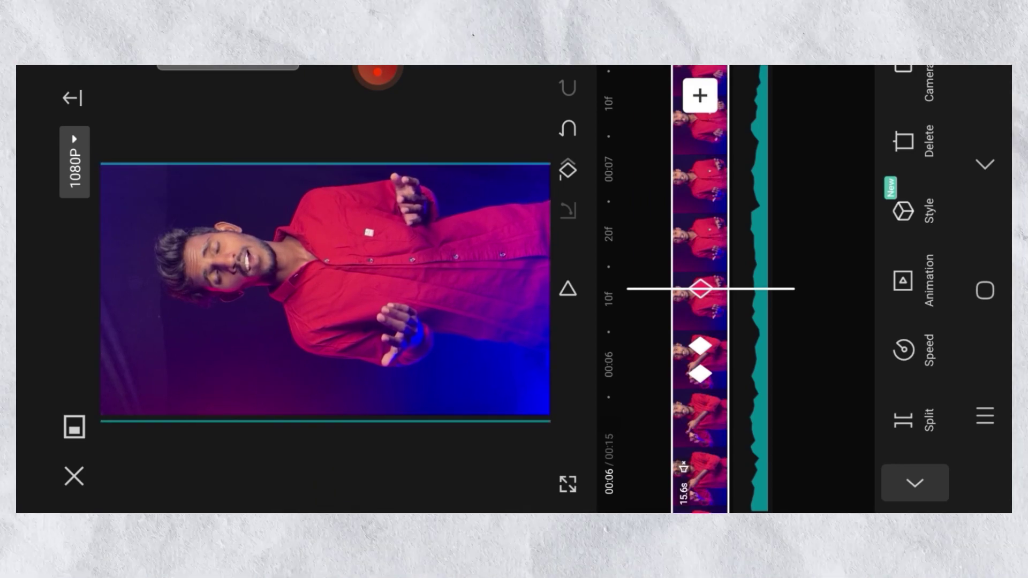
pyautogui.moveTo(700, 289); pyautogui.dragTo(700, 336)
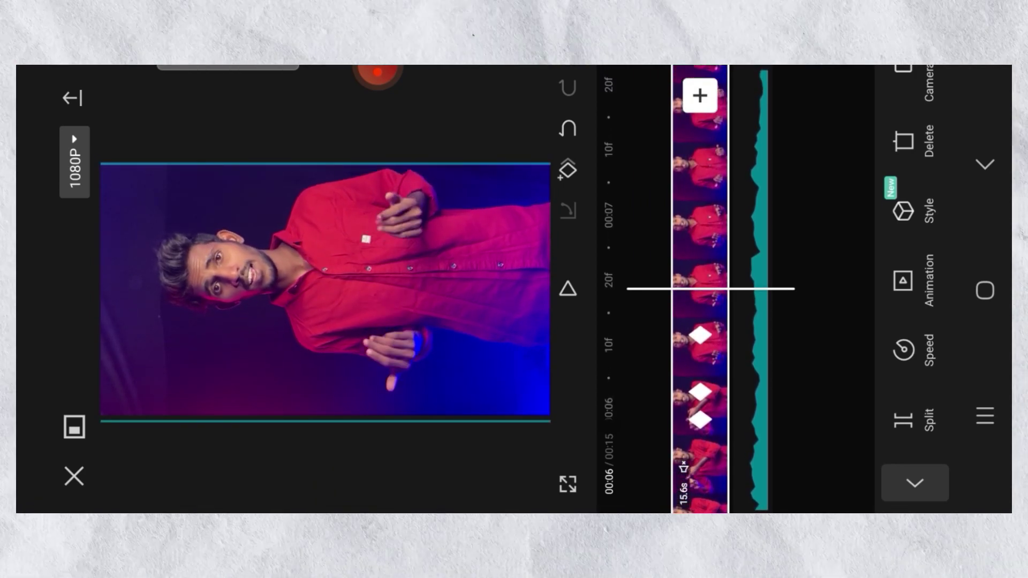
pyautogui.moveTo(325, 289); pyautogui.dragTo(325, 287)
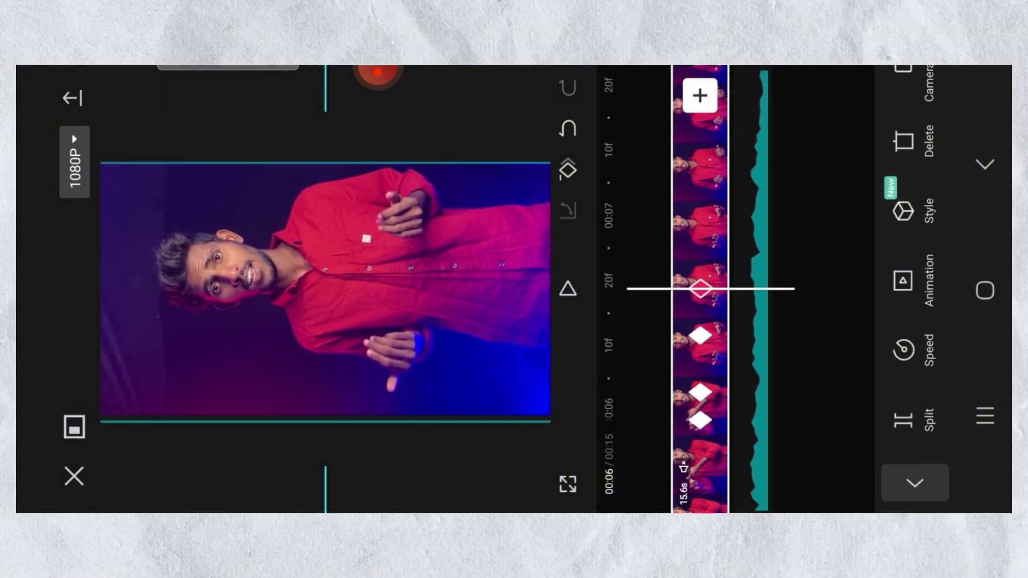
pyautogui.moveTo(325, 290); pyautogui.dragTo(325, 287)
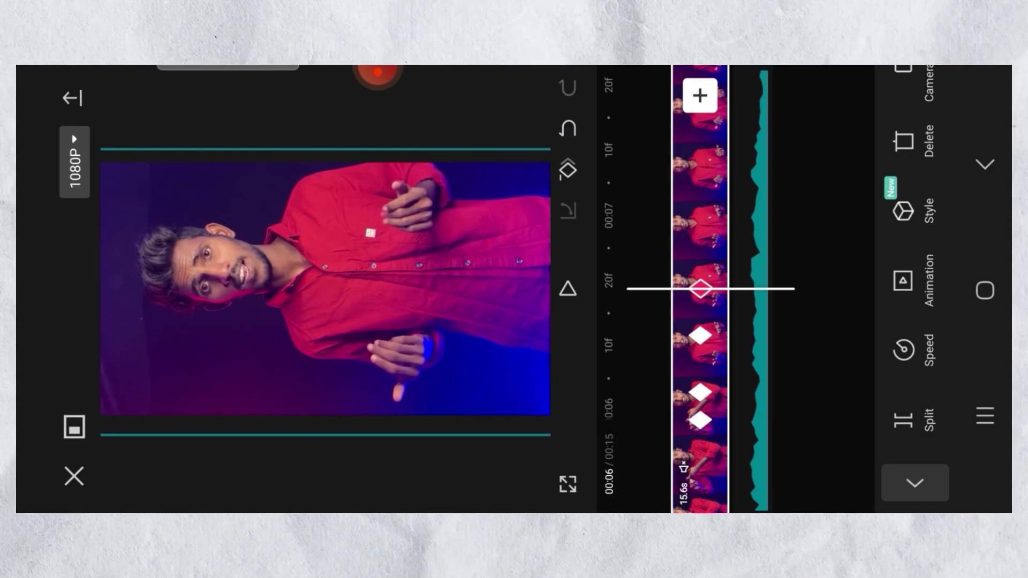
# Shrink the video on a later beat, zoom in and back out around 00:07, then reach 00:08
pyautogui.moveTo(700, 289); pyautogui.dragTo(700, 339)
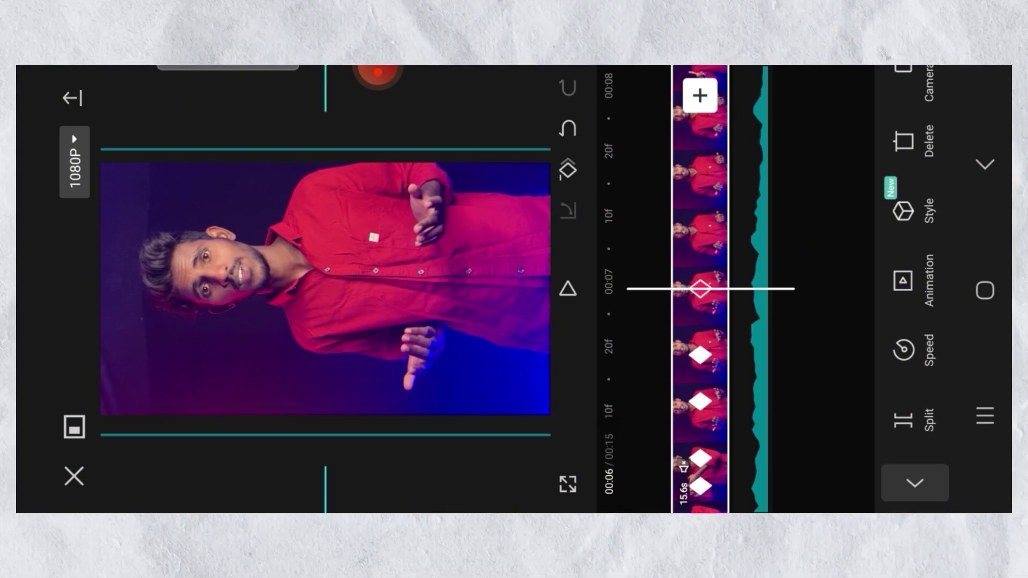
pyautogui.moveTo(325, 289); pyautogui.dragTo(325, 293)
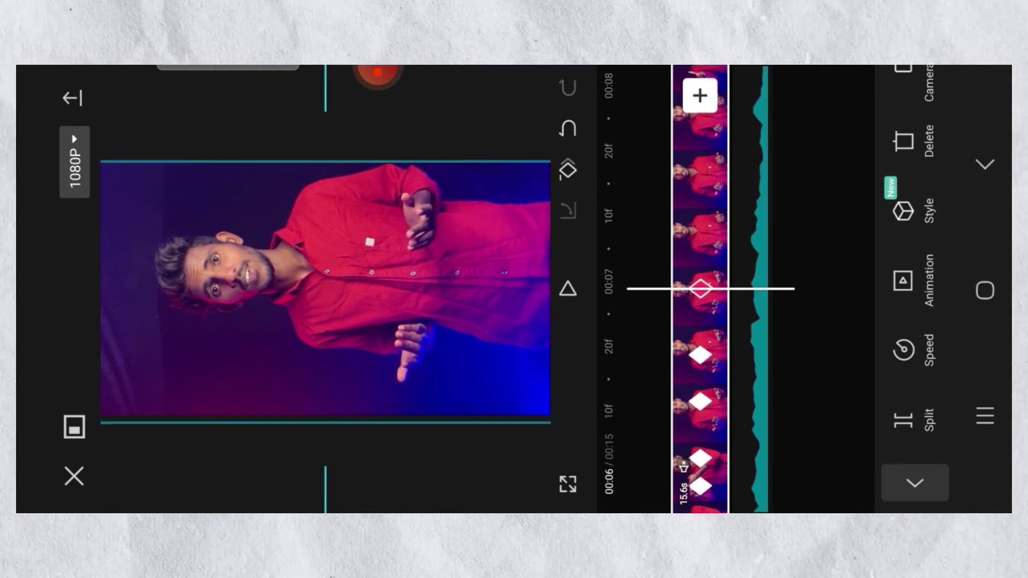
pyautogui.moveTo(700, 289); pyautogui.dragTo(700, 356)
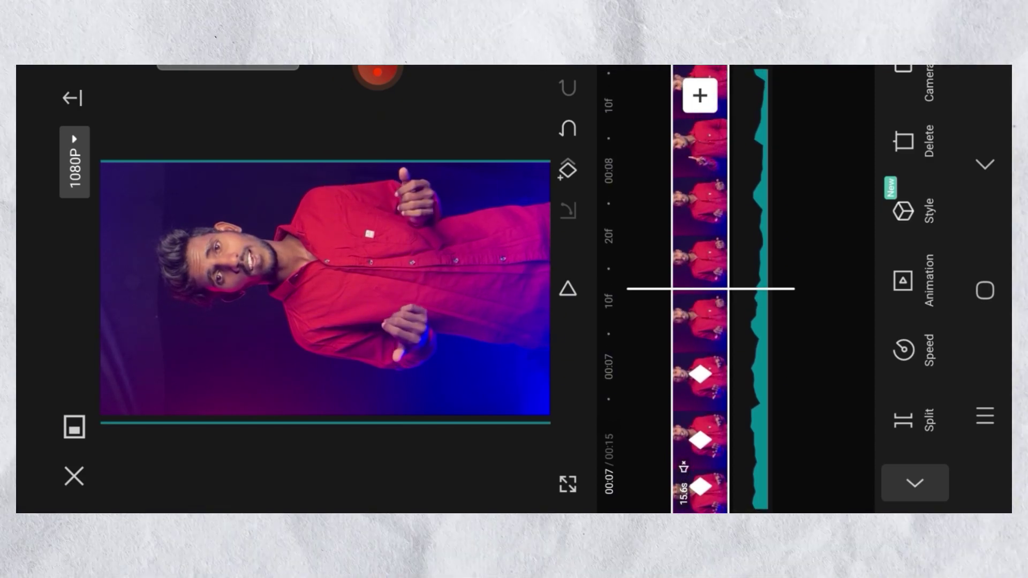
pyautogui.moveTo(325, 294); pyautogui.dragTo(325, 286)
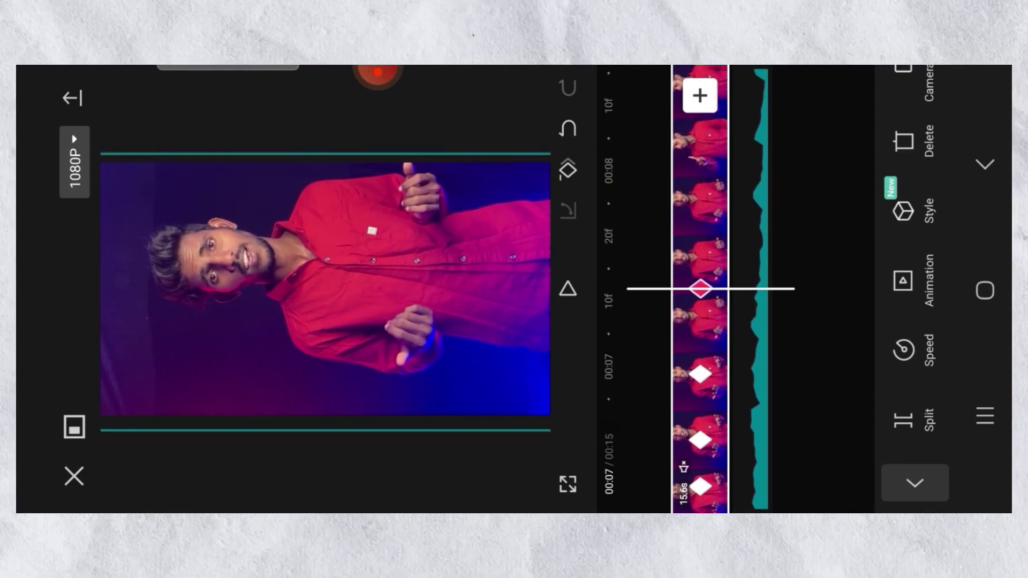
pyautogui.moveTo(325, 287); pyautogui.dragTo(325, 292)
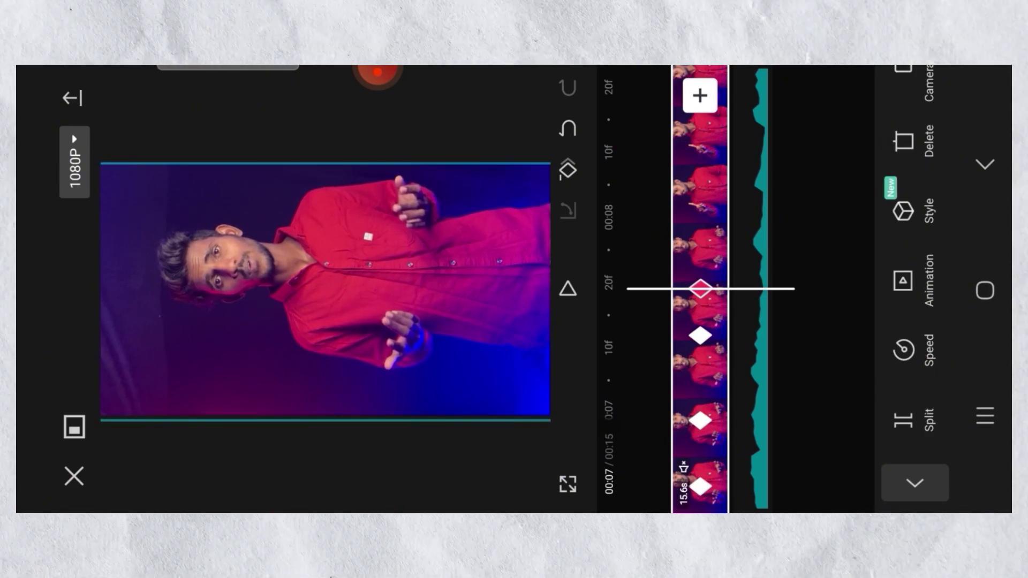
pyautogui.moveTo(700, 289); pyautogui.dragTo(700, 359)
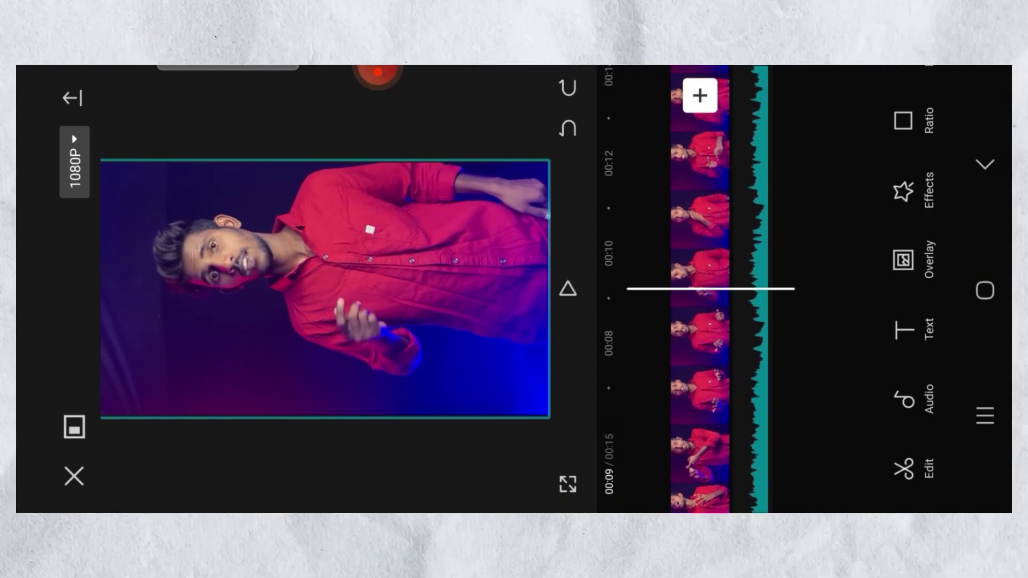
# Select the clip, zoom the video in at 00:08 and shift the frame up slightly
pyautogui.click(699, 375)
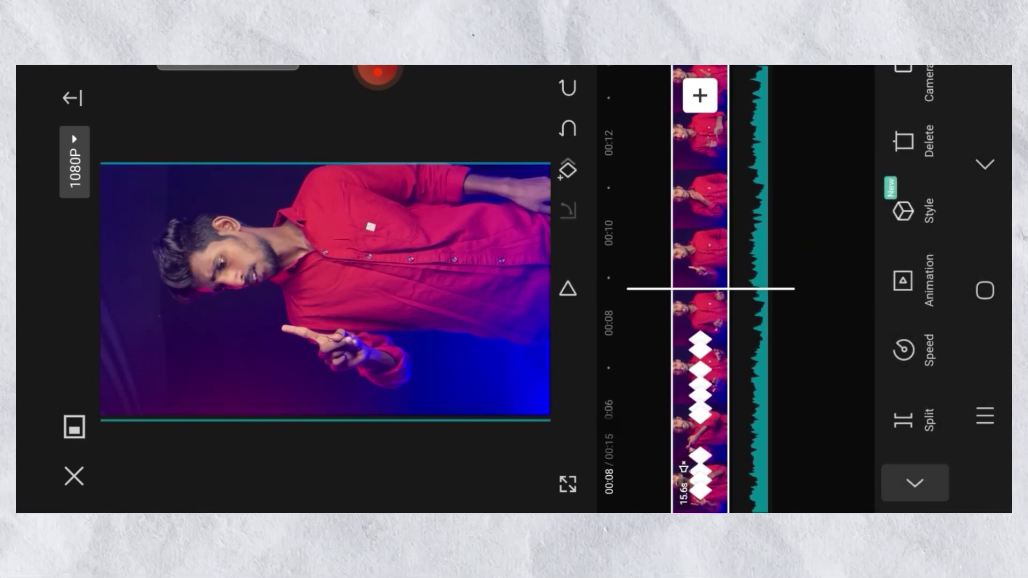
pyautogui.moveTo(696, 322); pyautogui.dragTo(696, 309)
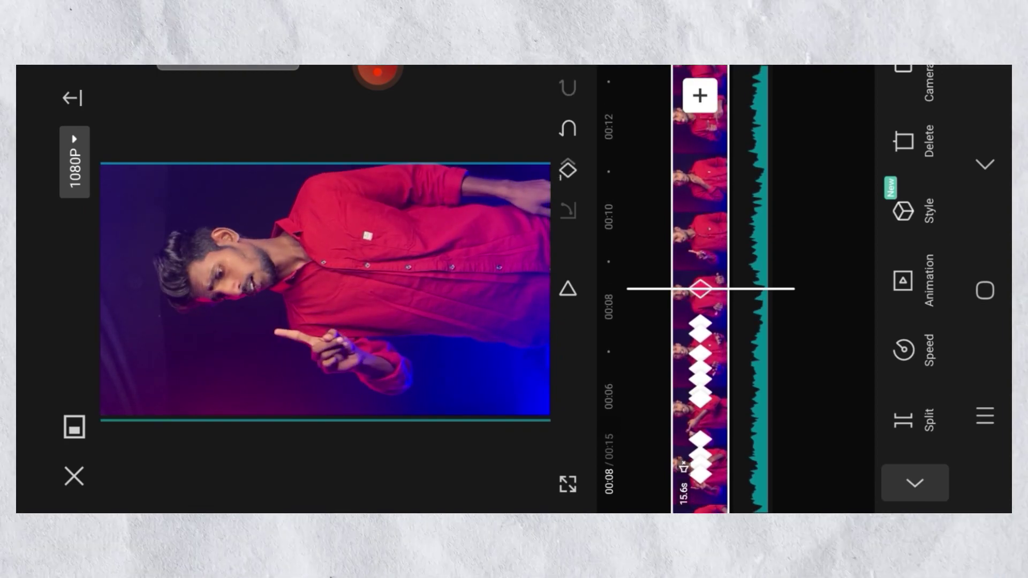
pyautogui.moveTo(322, 289); pyautogui.dragTo(316, 283)
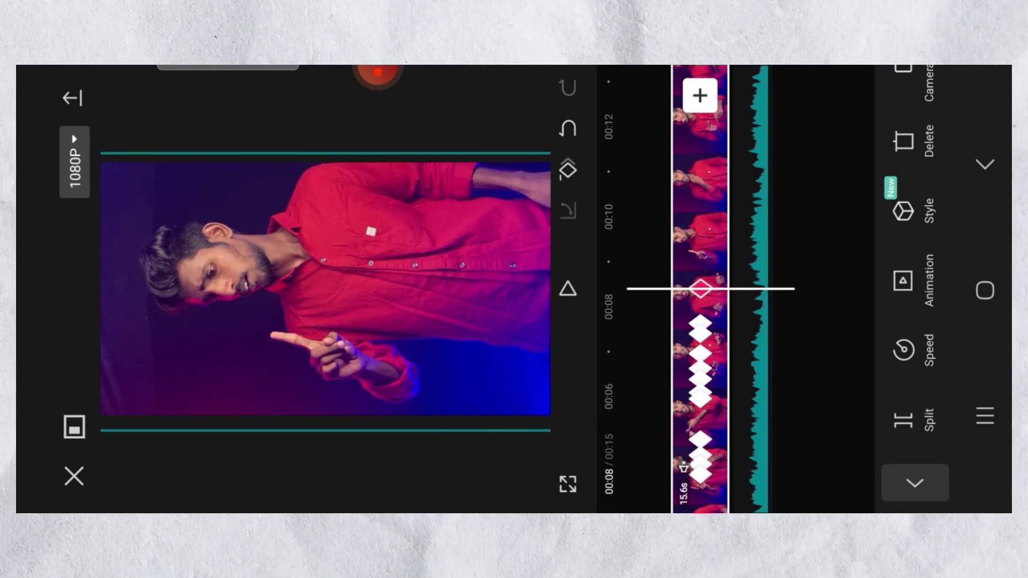
pyautogui.moveTo(696, 305); pyautogui.dragTo(696, 322)
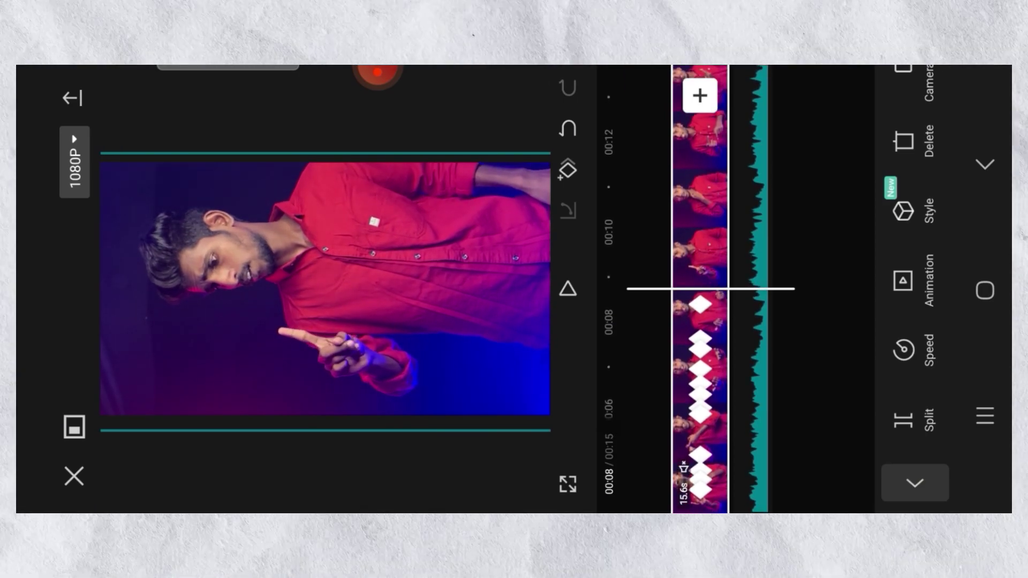
pyautogui.scroll(2, 696, 289)
pyautogui.click(568, 170)
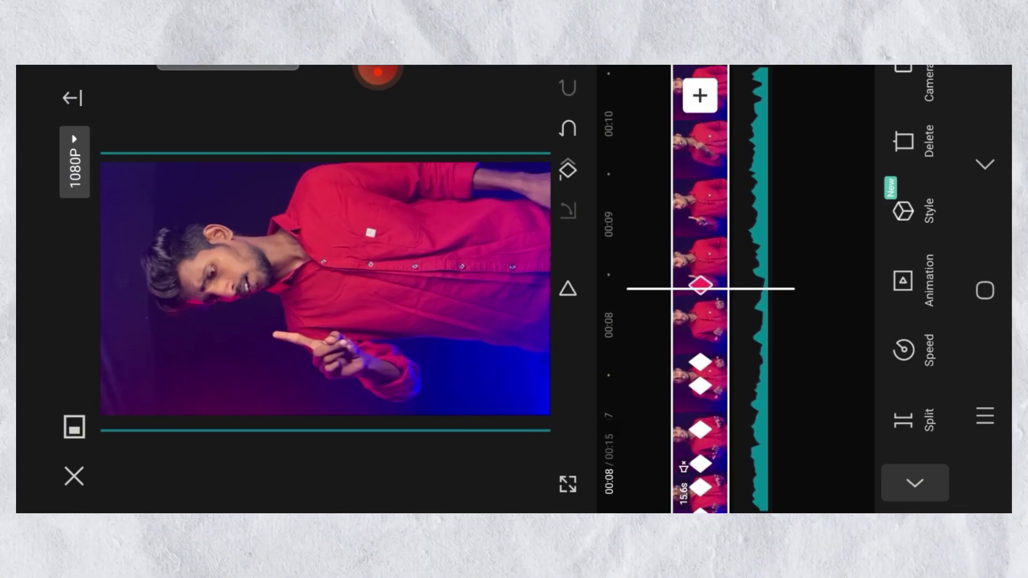
pyautogui.click(568, 128)
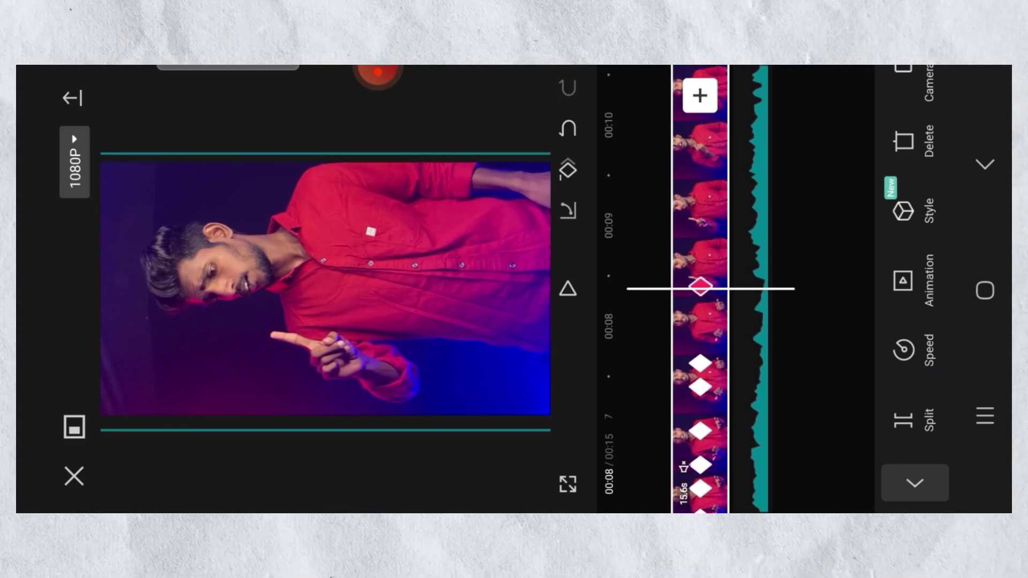
pyautogui.moveTo(322, 289); pyautogui.dragTo(321, 273)
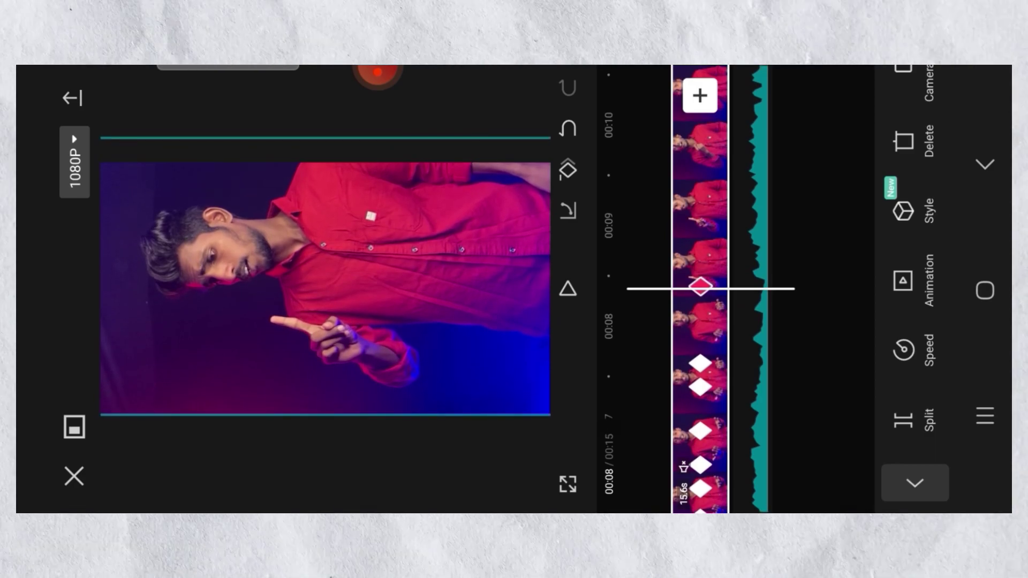
# Keyframe the video shifting alternately down and up on each beat through 00:09 toward 00:10
pyautogui.moveTo(696, 289); pyautogui.dragTo(696, 310)
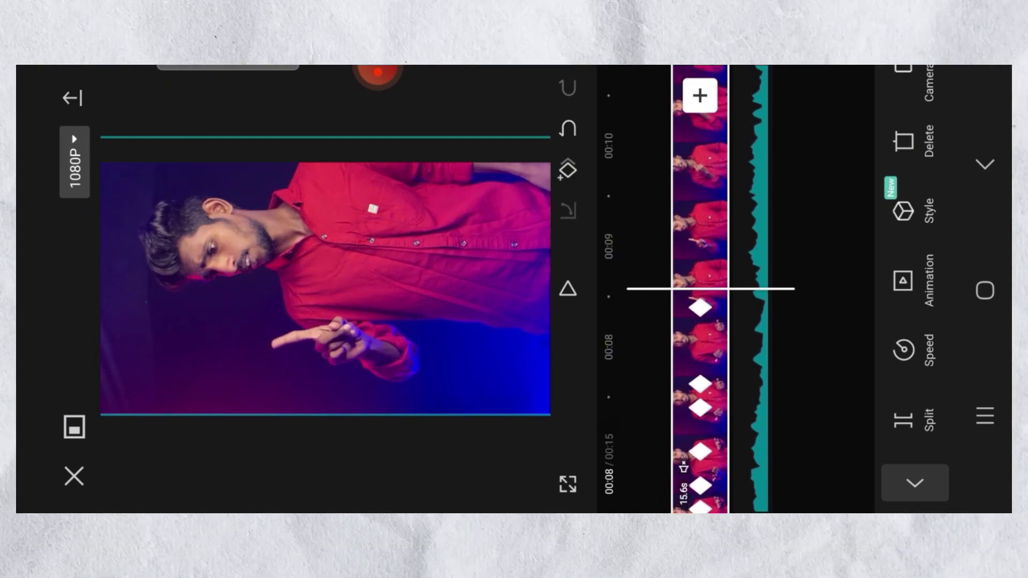
pyautogui.moveTo(321, 279); pyautogui.dragTo(321, 303)
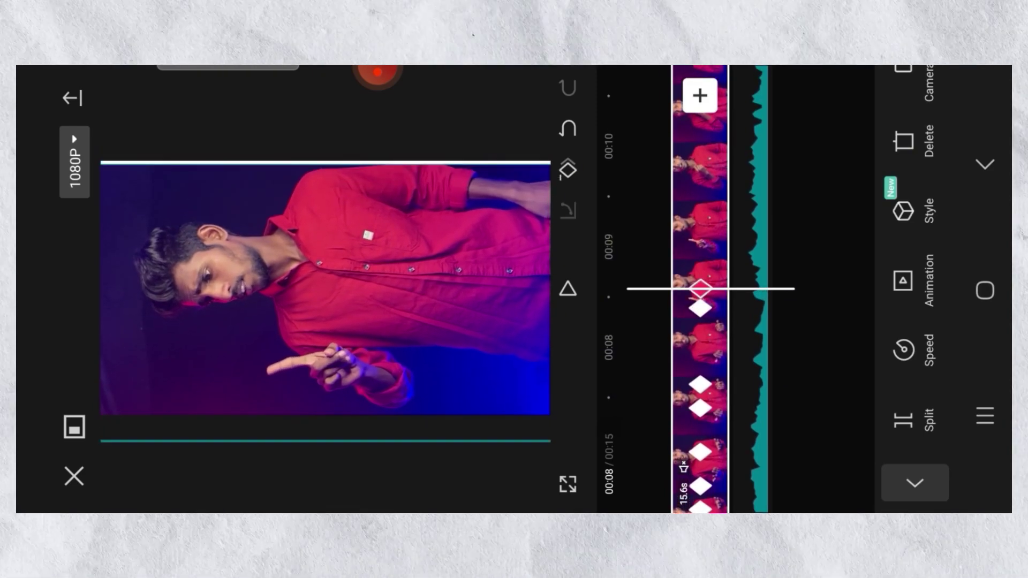
pyautogui.moveTo(696, 290); pyautogui.dragTo(696, 310)
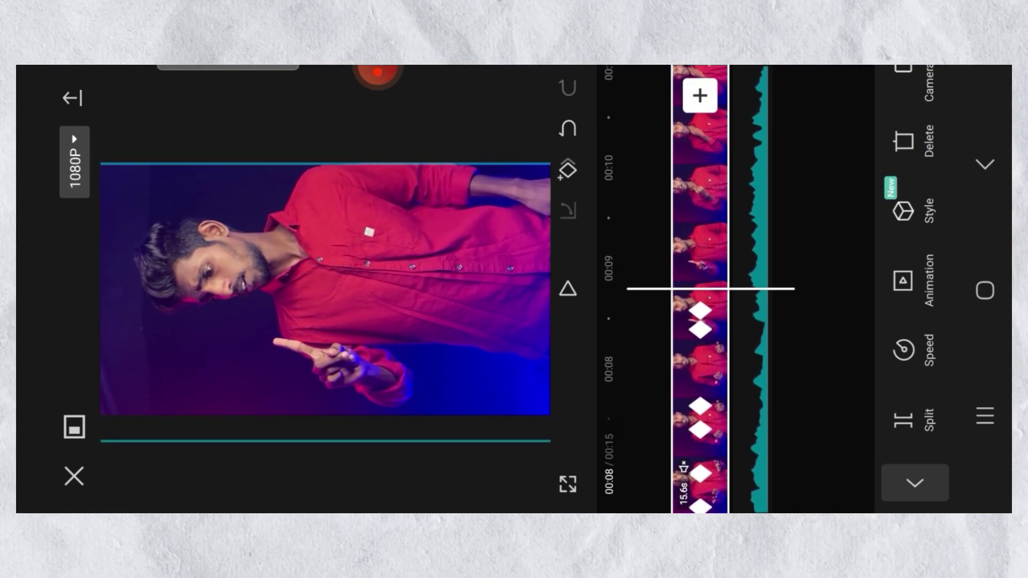
pyautogui.moveTo(321, 303); pyautogui.dragTo(321, 279)
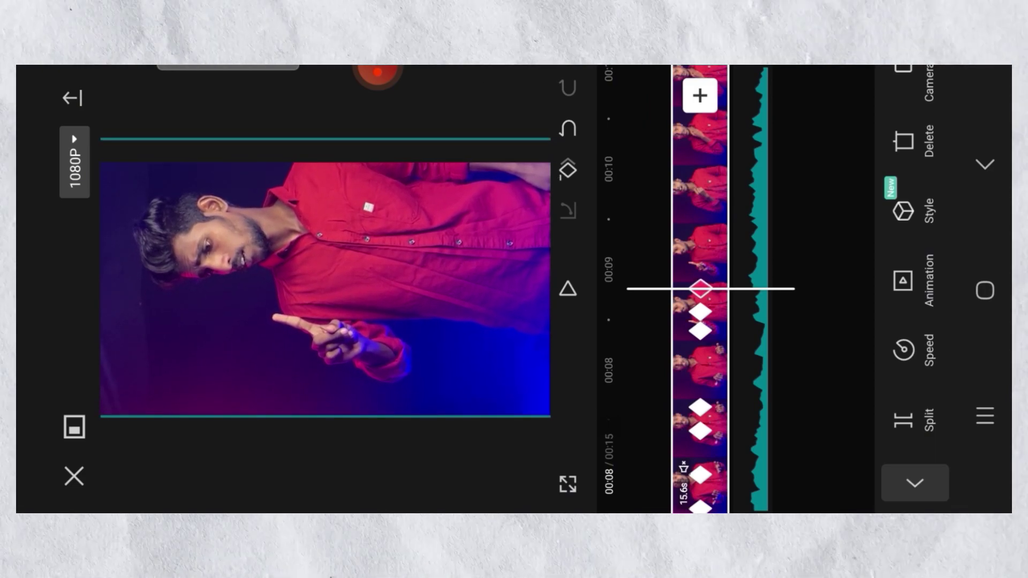
pyautogui.moveTo(696, 289); pyautogui.dragTo(696, 316)
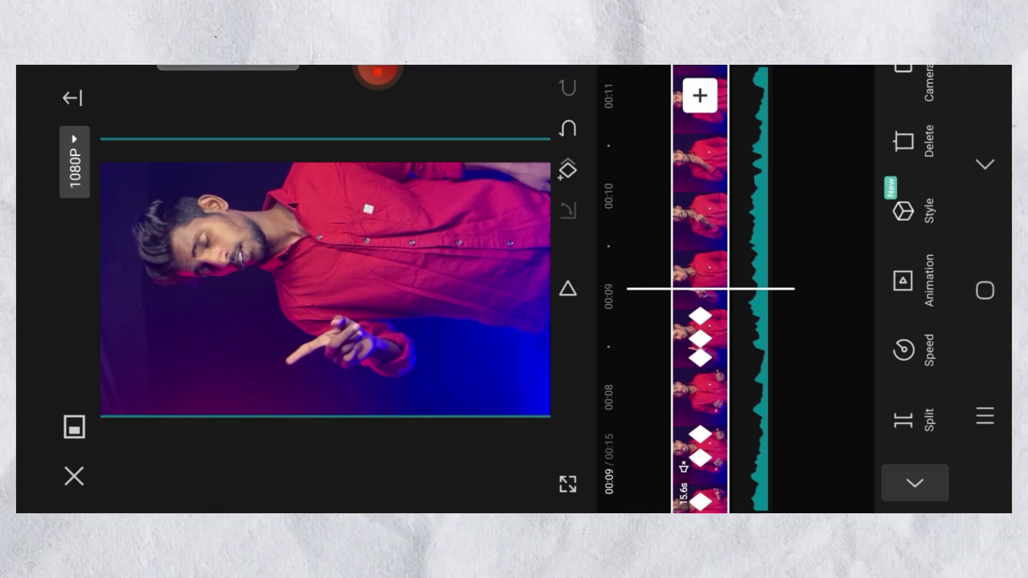
pyautogui.moveTo(321, 278); pyautogui.dragTo(321, 299)
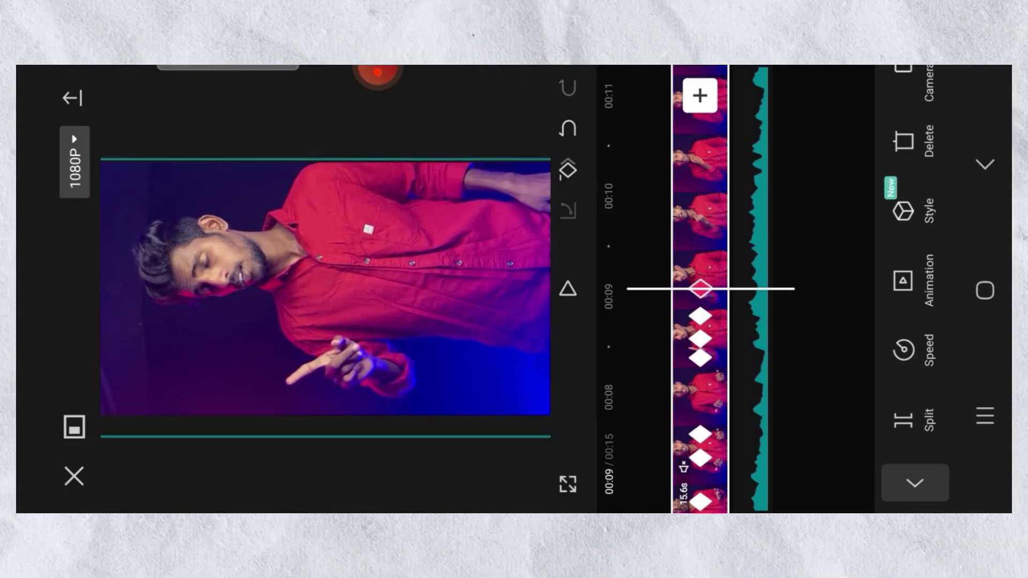
pyautogui.moveTo(696, 289); pyautogui.dragTo(696, 337)
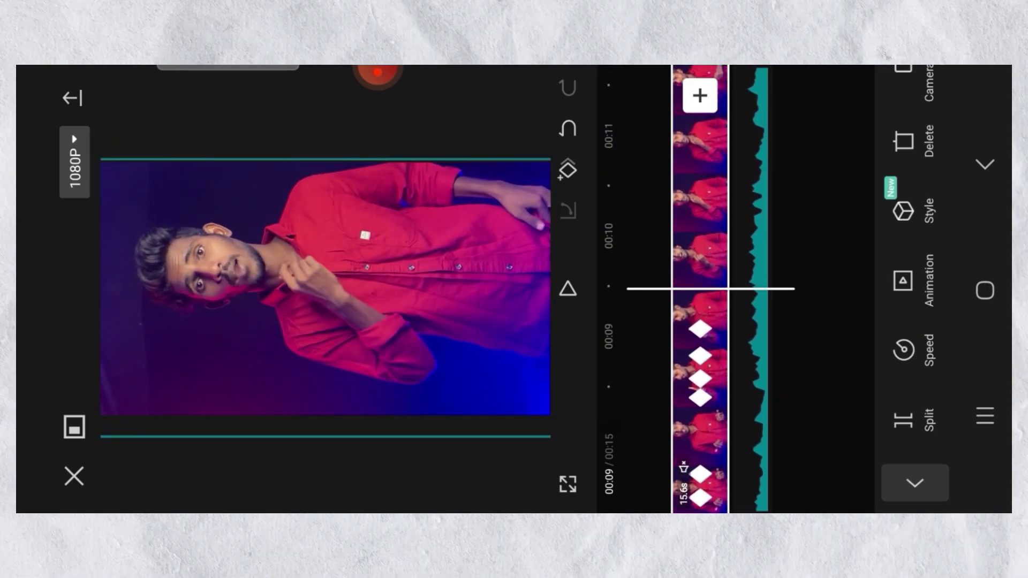
pyautogui.scroll(2, 325, 297)
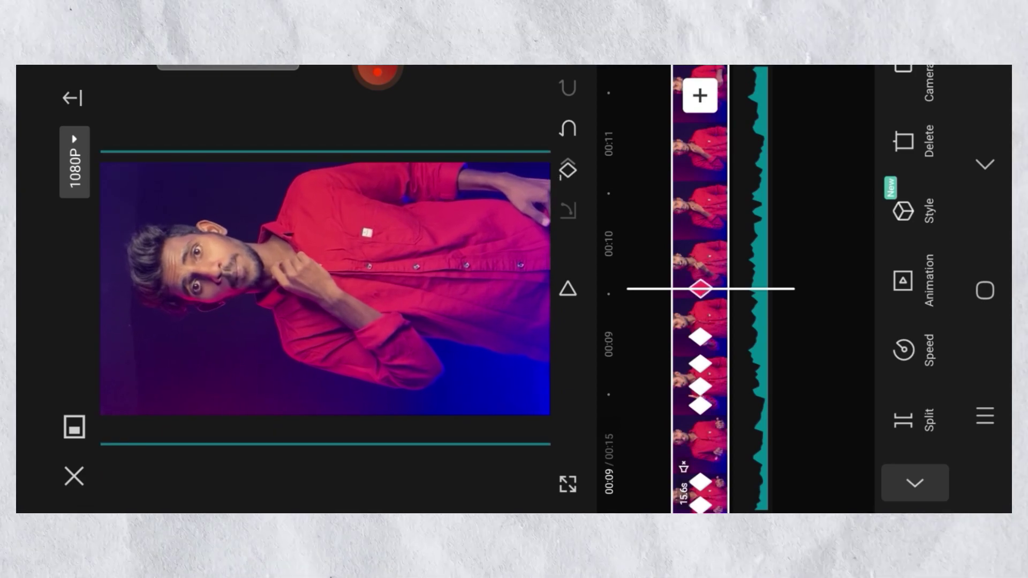
pyautogui.scroll(2, 325, 297)
pyautogui.moveTo(325, 289); pyautogui.dragTo(325, 312)
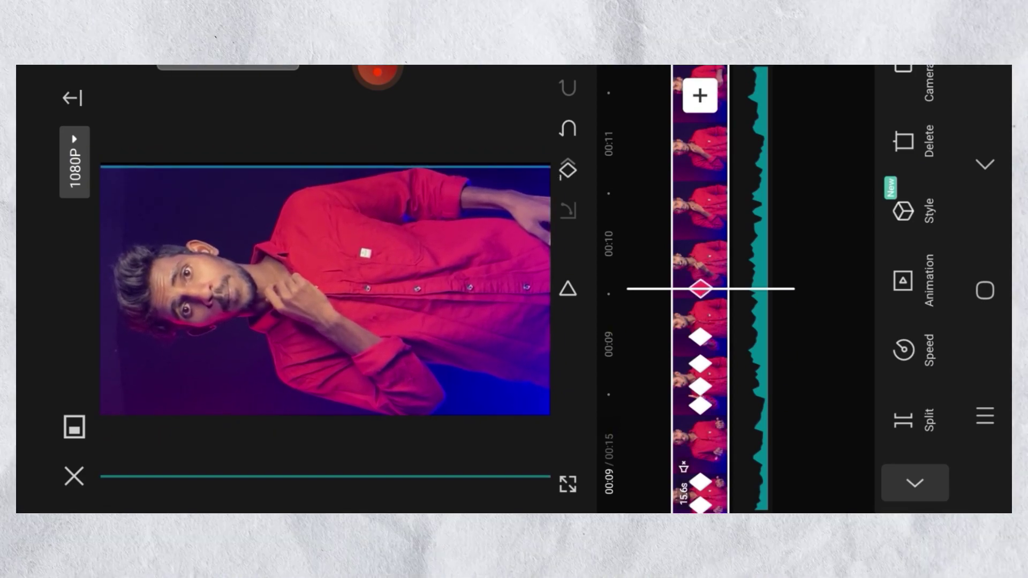
pyautogui.moveTo(696, 289); pyautogui.dragTo(696, 321)
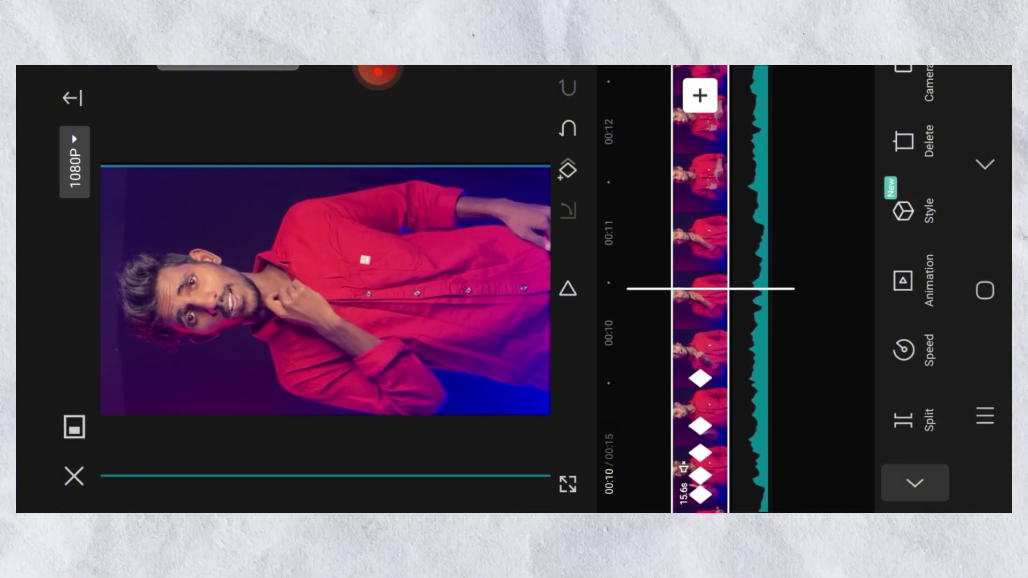
pyautogui.moveTo(696, 289); pyautogui.dragTo(697, 262)
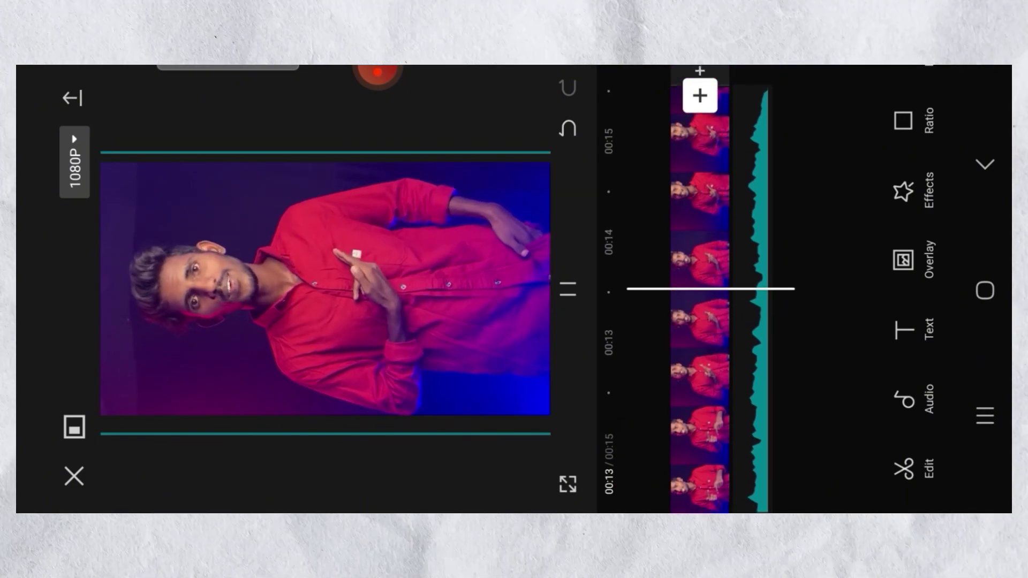
# Play the edit through and open the 1080P export settings (30 fps, recommended code rate)
pyautogui.click(567, 290)
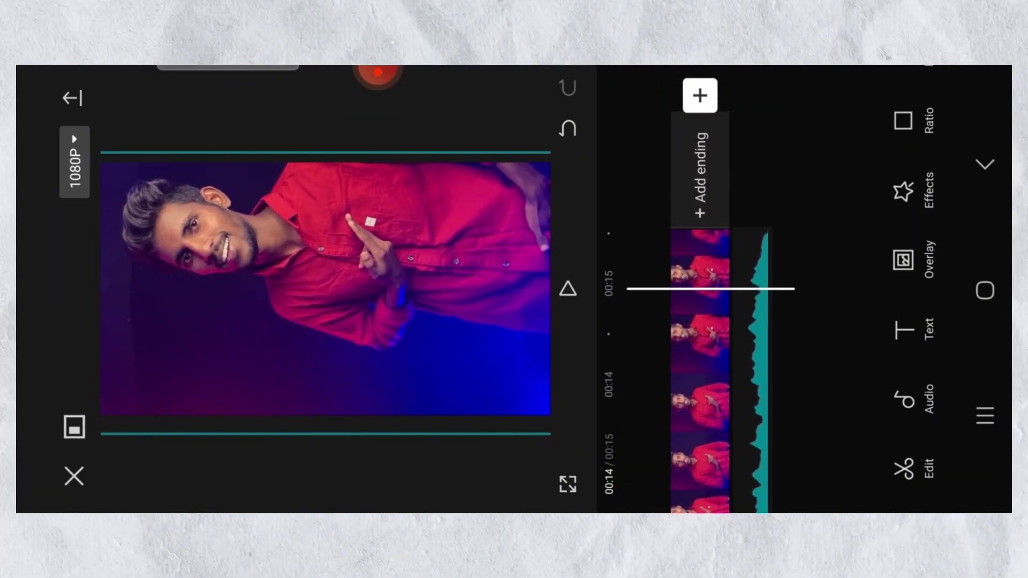
pyautogui.click(75, 161)
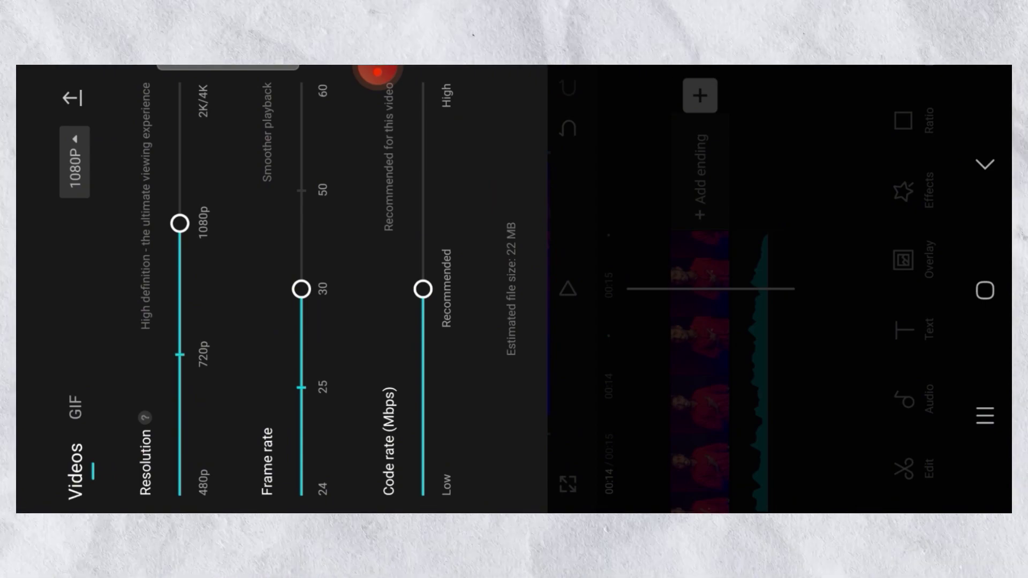
# Close the 1080P export settings panel
pyautogui.click(74, 162)
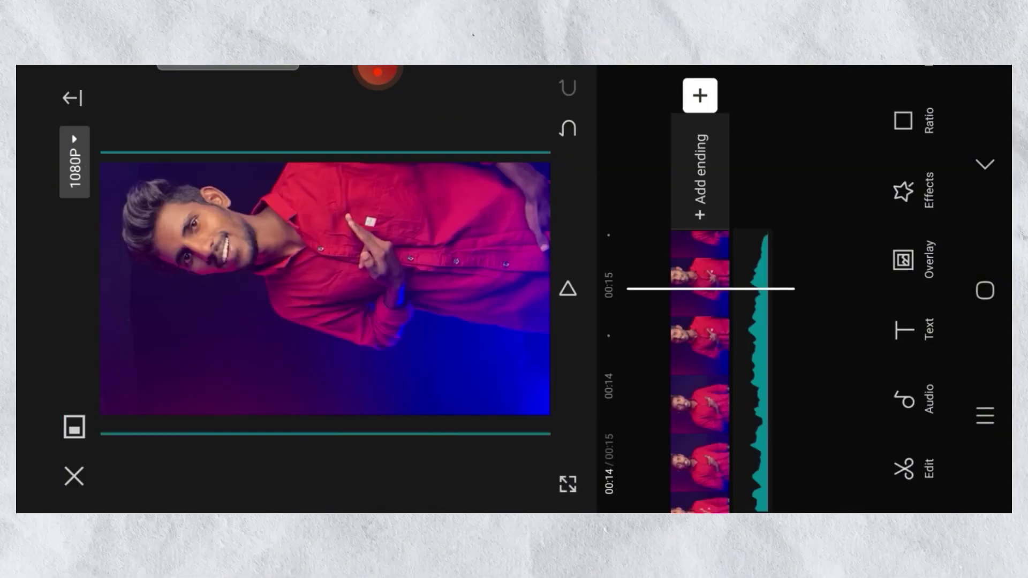